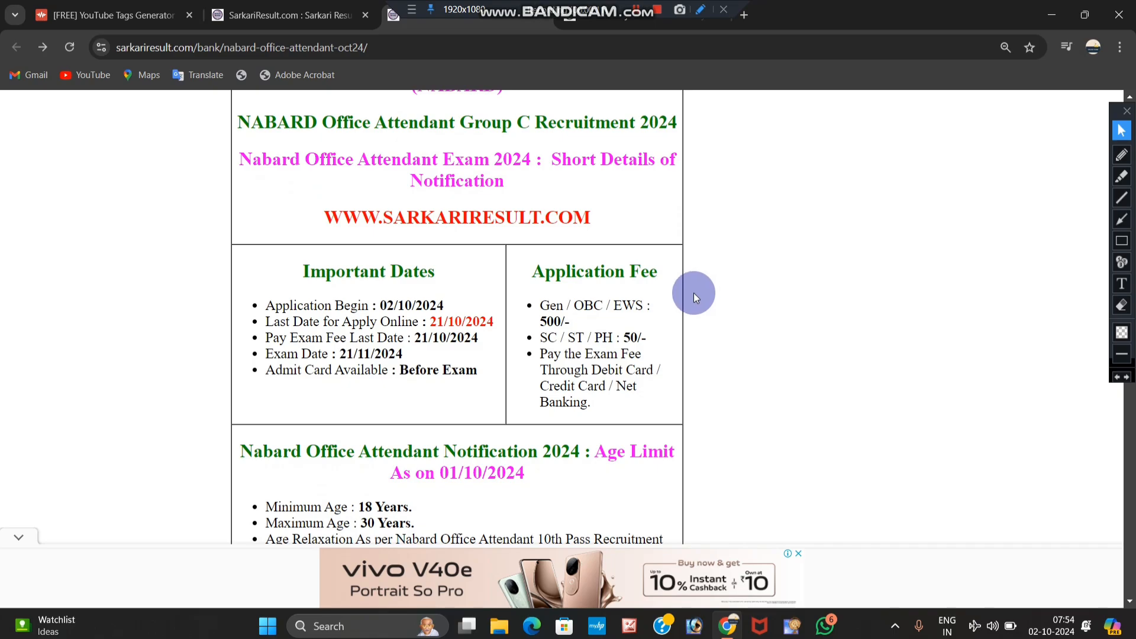
Step: Scroll the NABARD Office Attendant notice past dates, age limit and vacancies to the Useful Important Links table
scroll(696, 289, "down", 1)
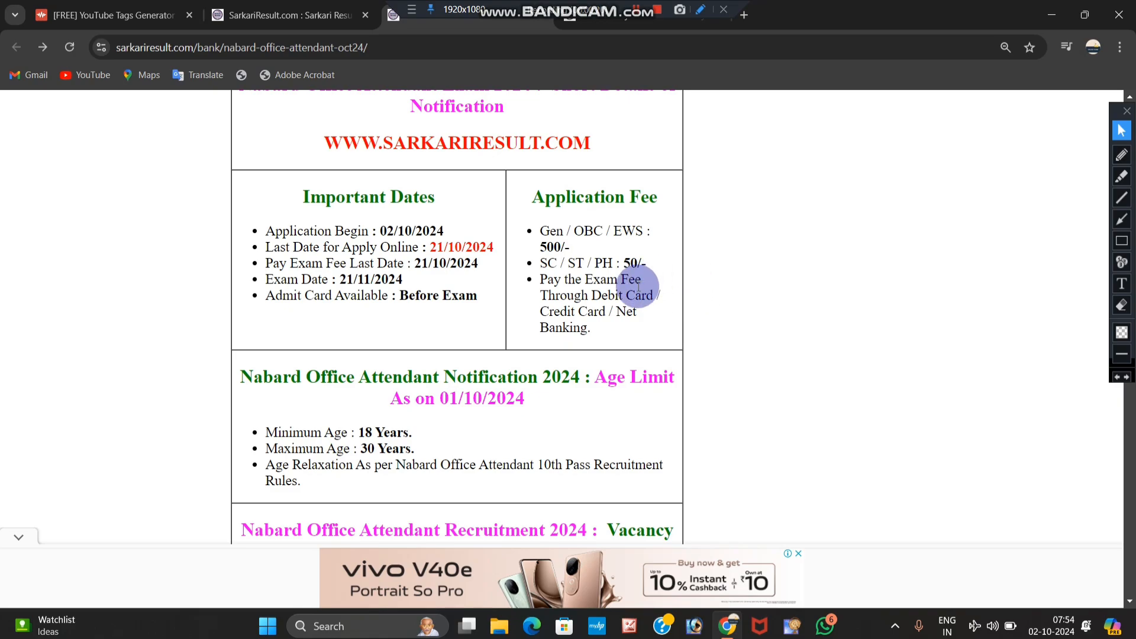
scroll(523, 295, "down", 3)
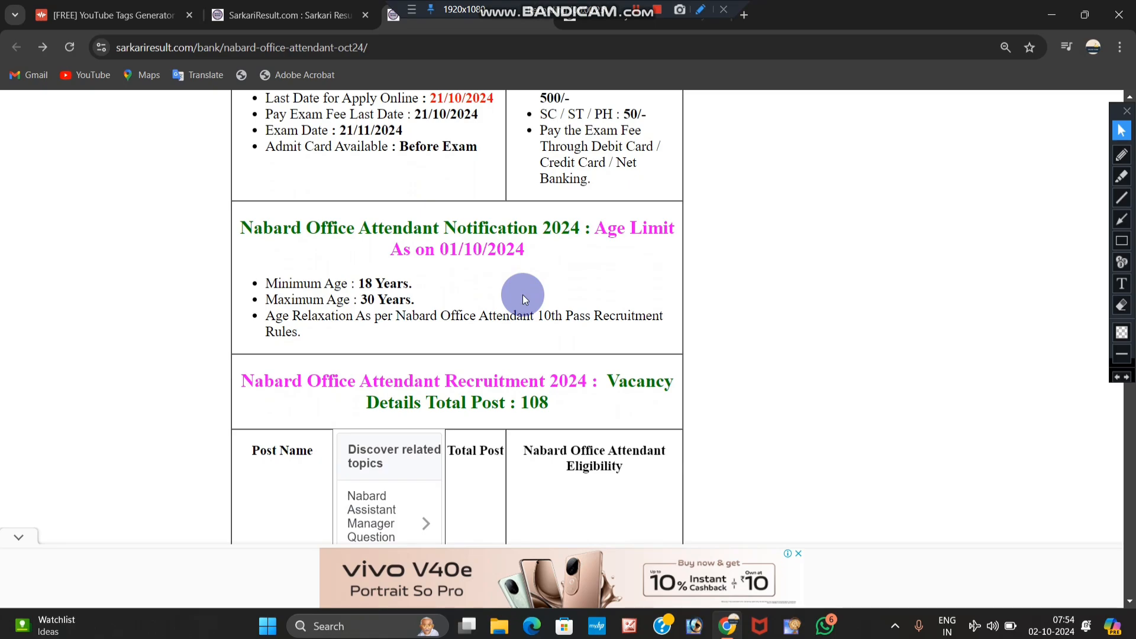
scroll(523, 295, "down", 4)
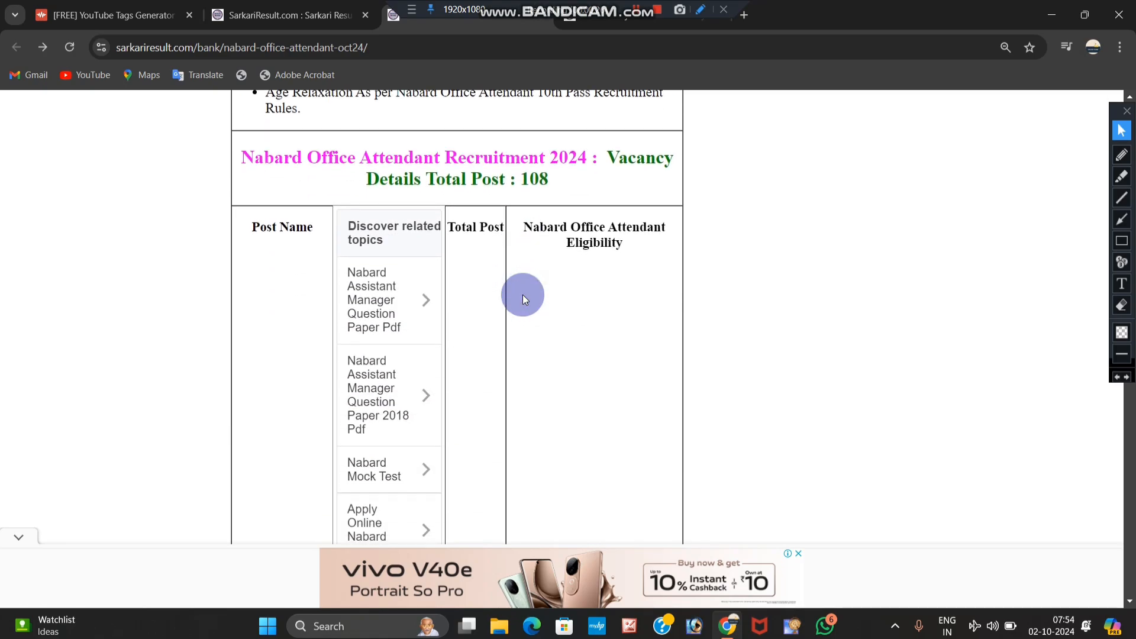
scroll(523, 295, "down", 18)
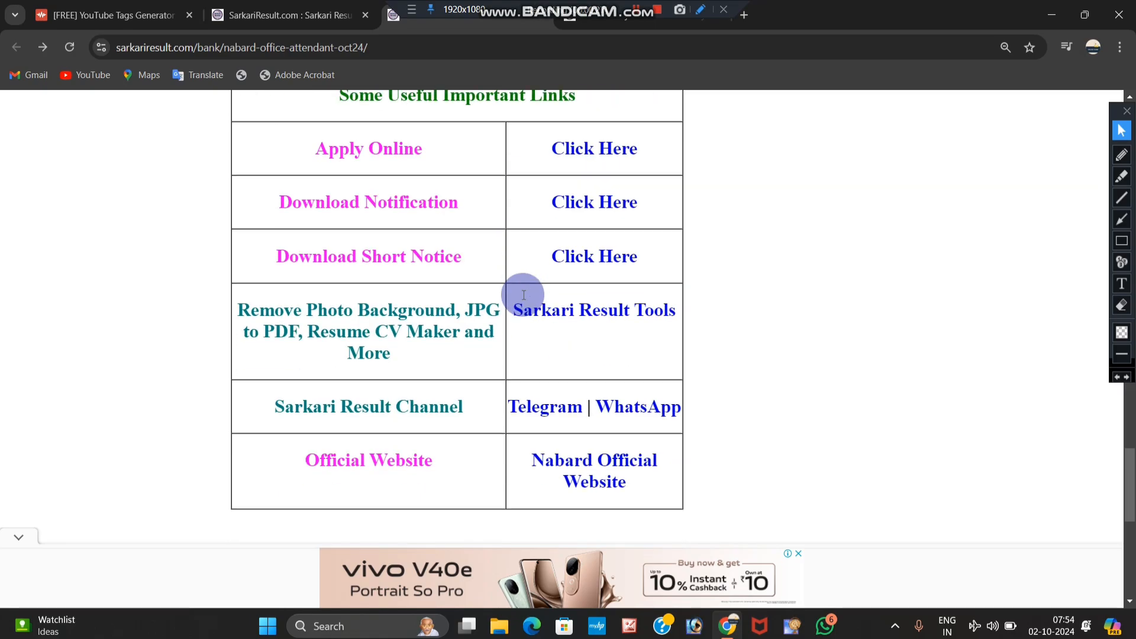
scroll(523, 295, "up", 2)
Step: Open the IBPS online application page and start a new candidate registration
left_click(577, 248)
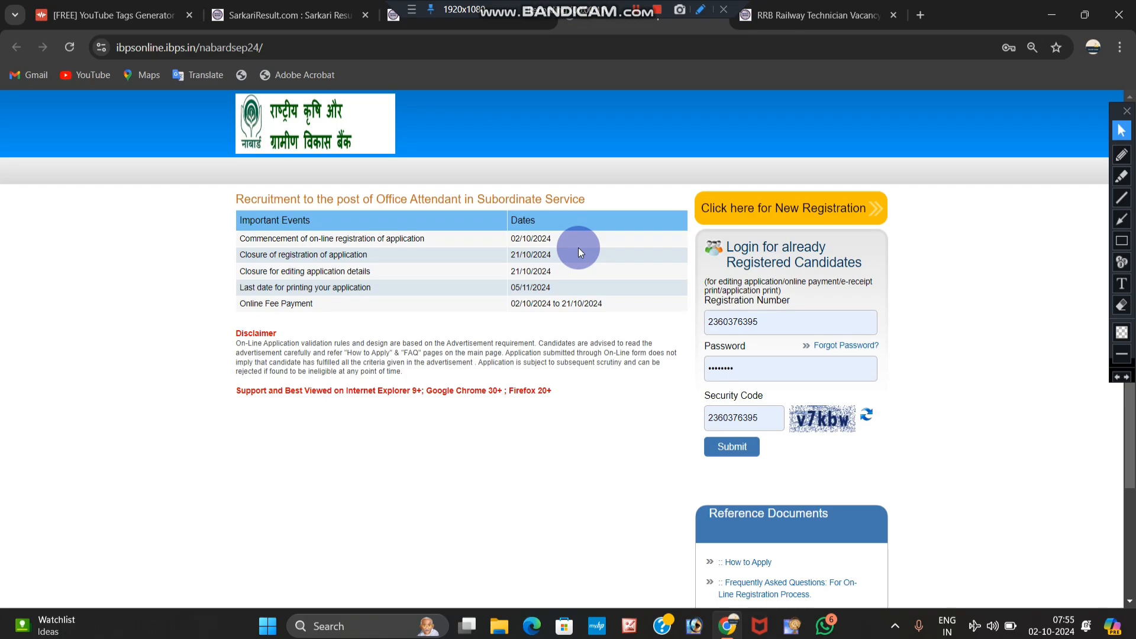
left_click(837, 204)
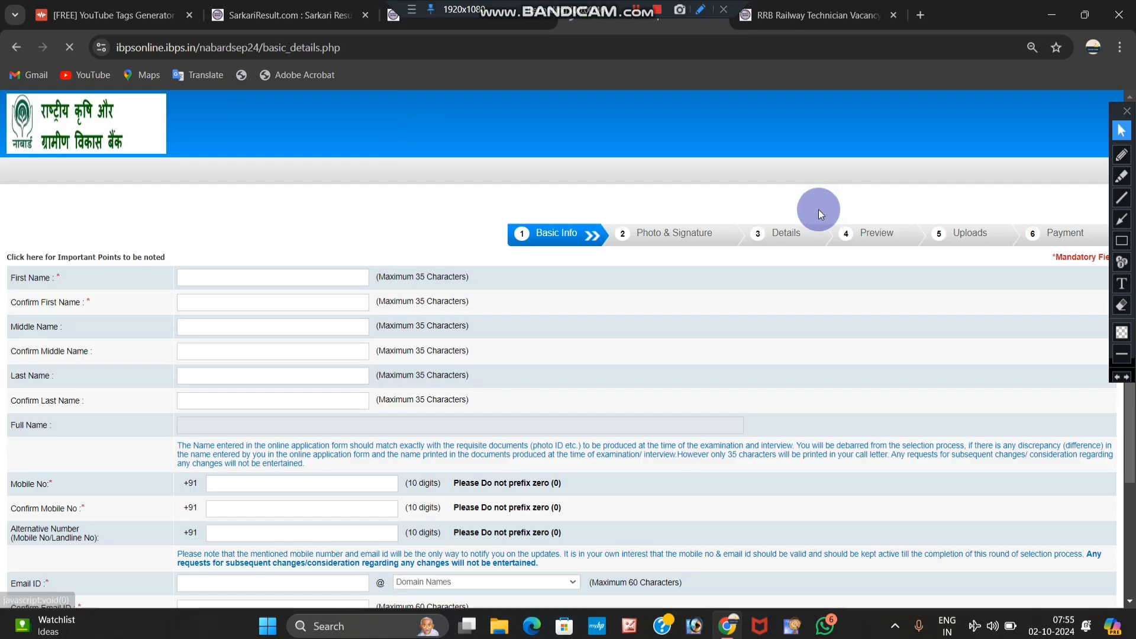
scroll(366, 297, "down", 1)
Step: Enter and confirm the candidate's first name and mobile number
left_click(232, 198)
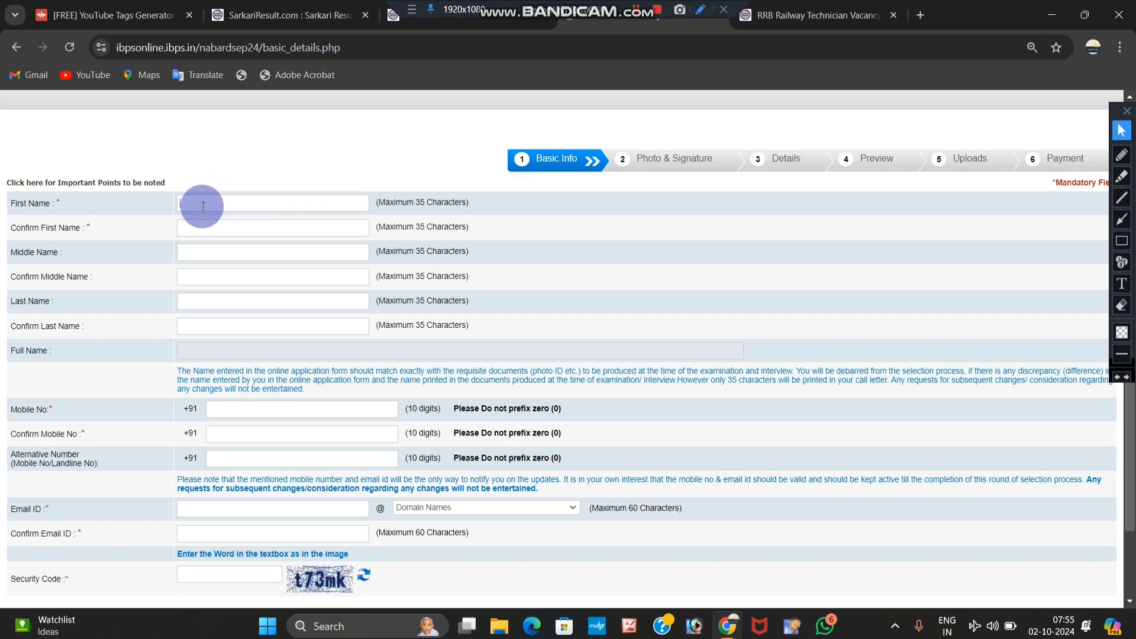
type("AMAN")
key("Tab")
type("AMAN")
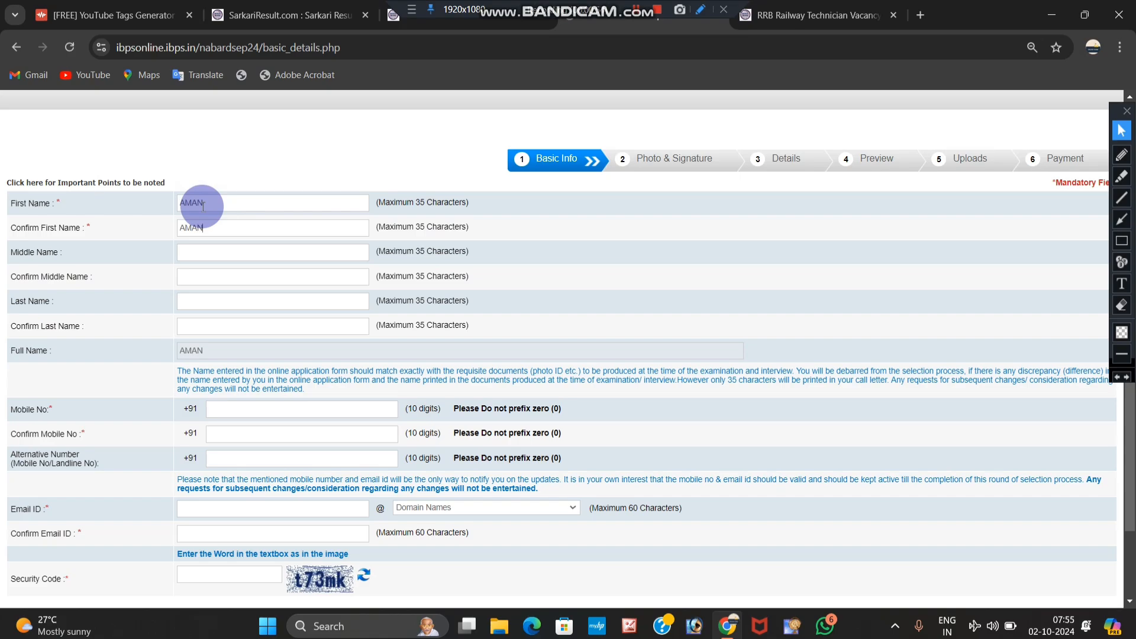
scroll(187, 278, "down", 1)
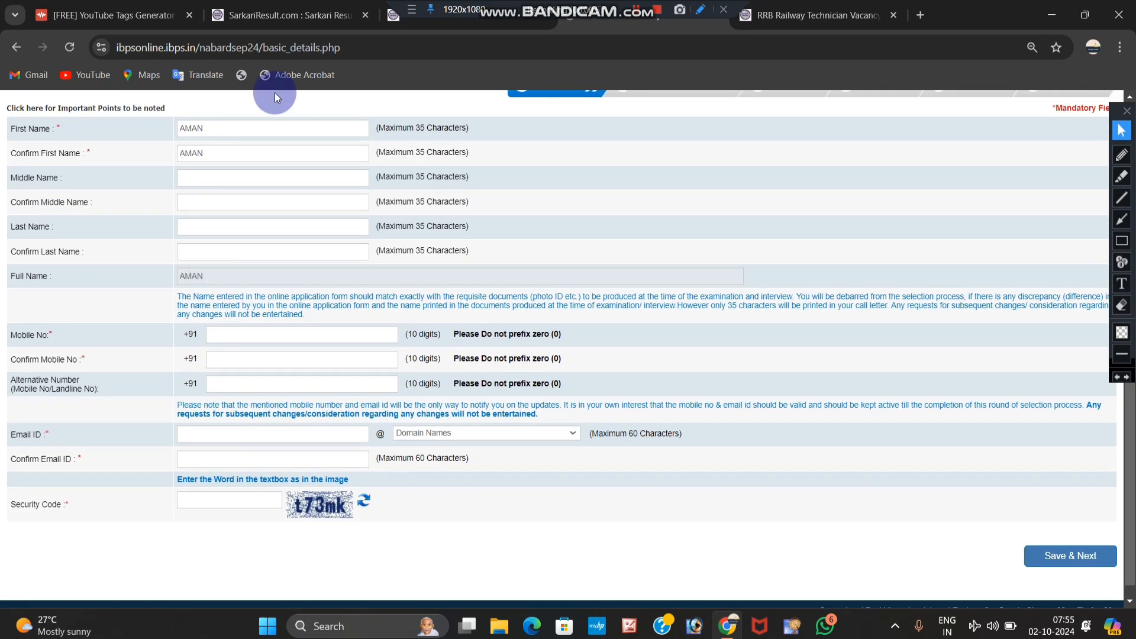
scroll(226, 248, "down", 1)
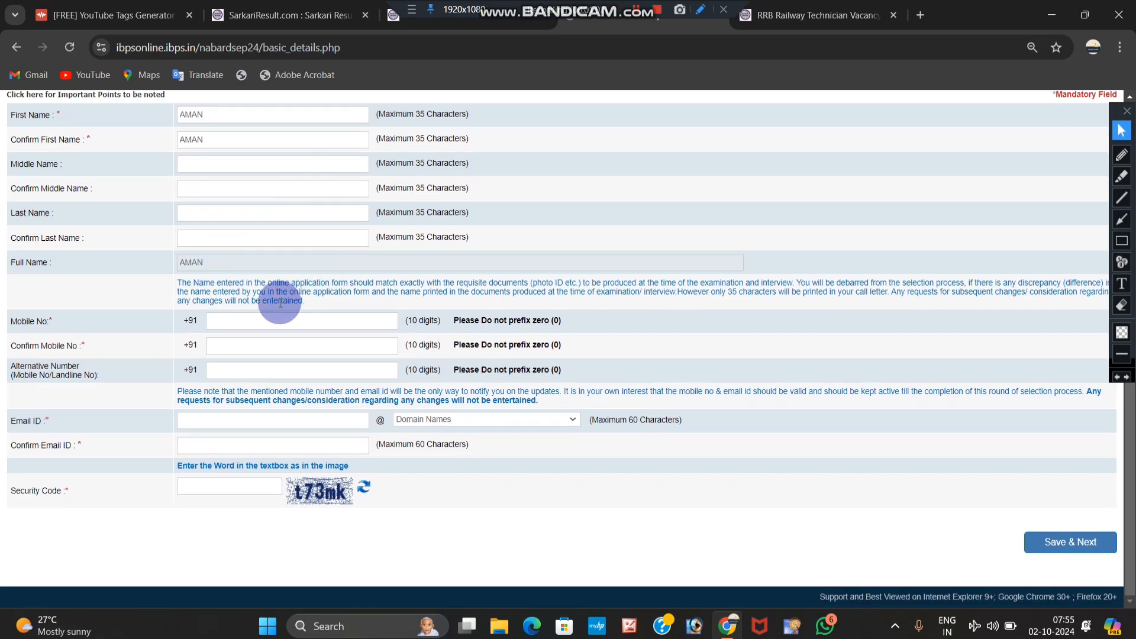
left_click(223, 323)
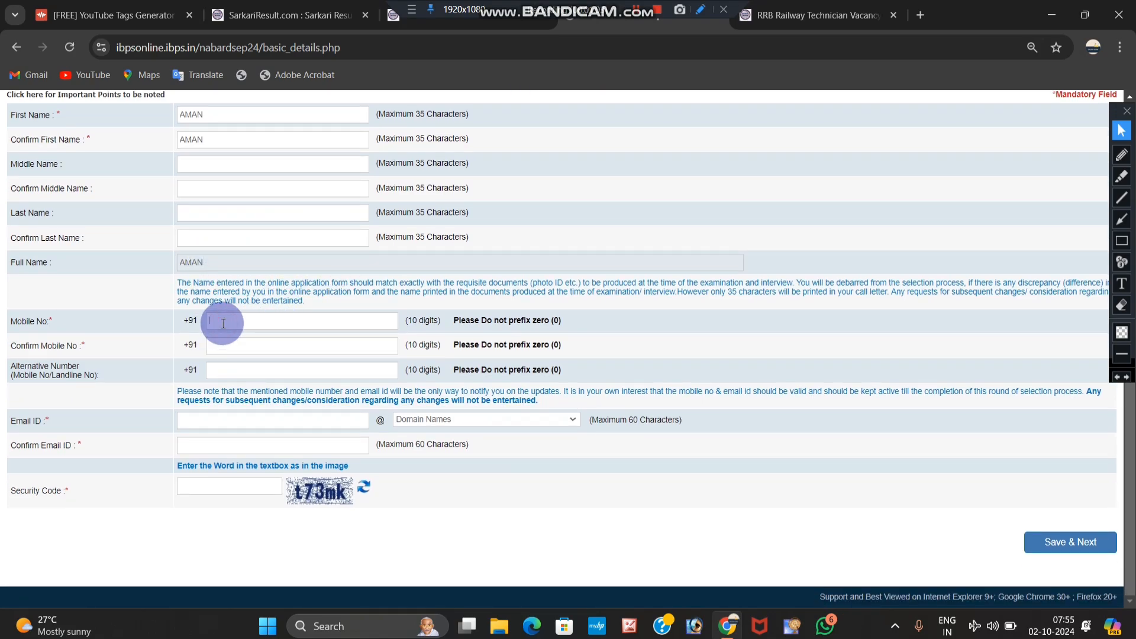
left_click(219, 342)
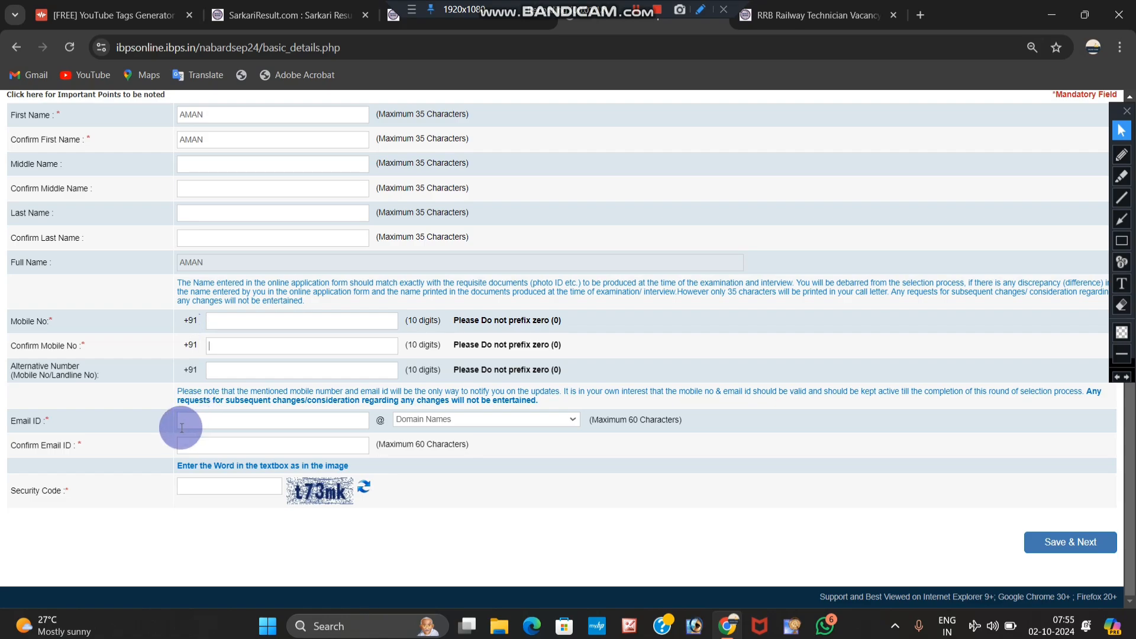
Step: Enter the candidate's e-mail with the gmail.com domain and fill in the confirm e-mail field
left_click(228, 415)
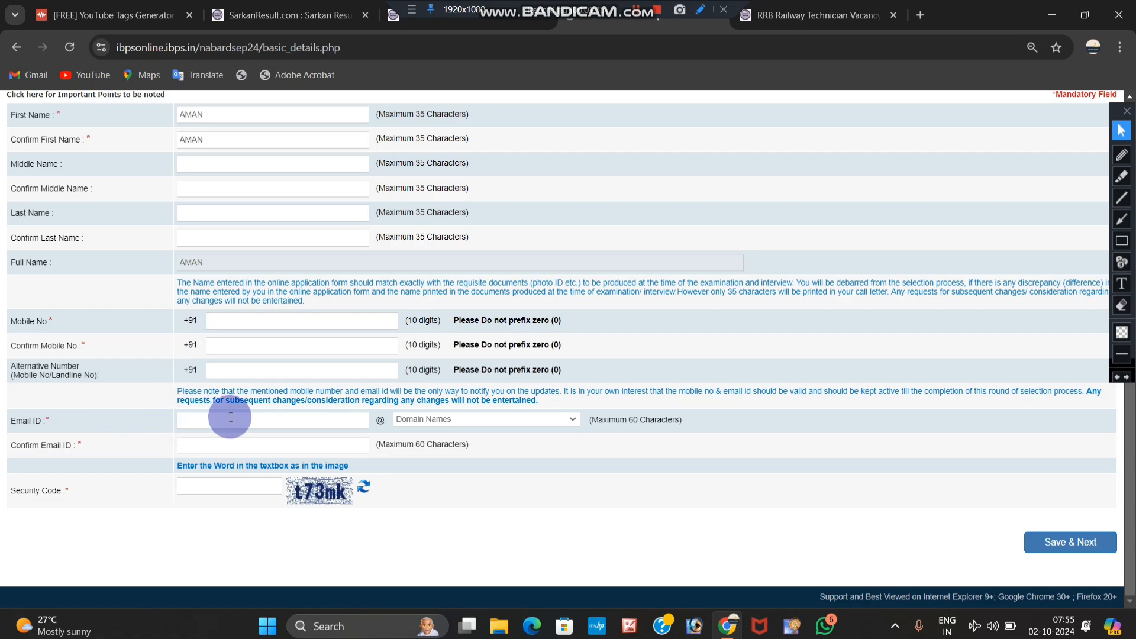
left_click(569, 426)
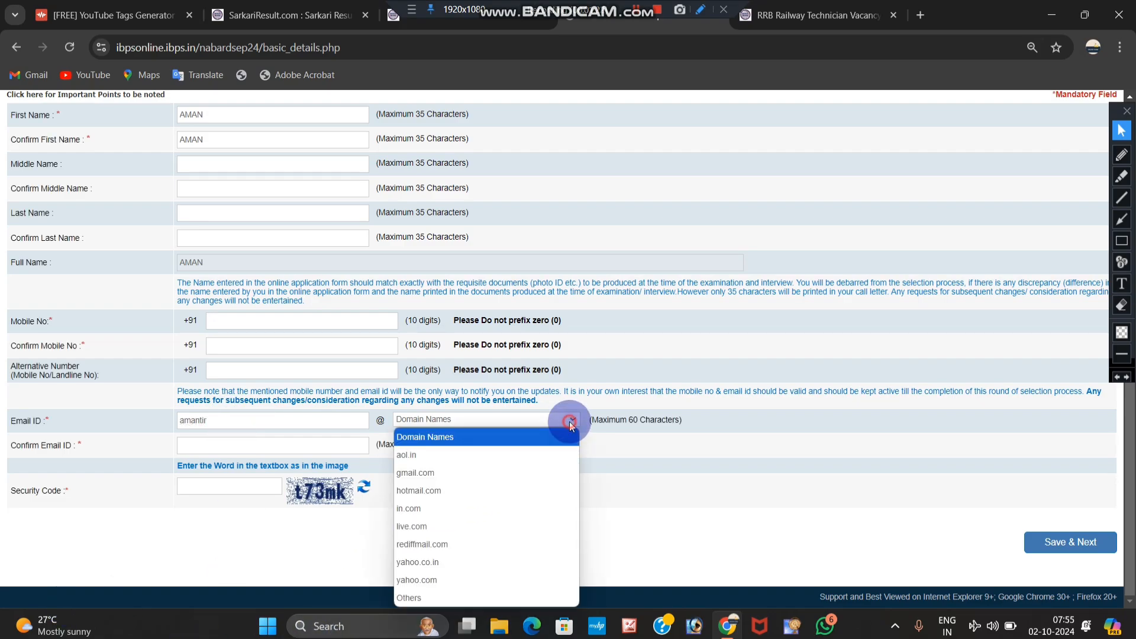
left_click(443, 472)
left_click(225, 446)
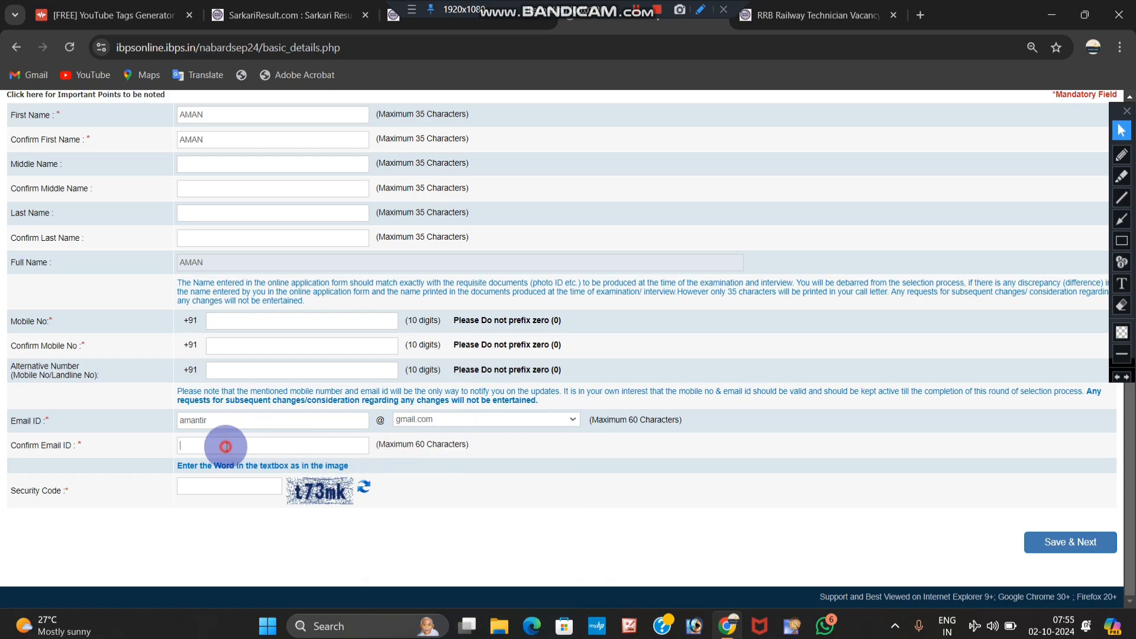
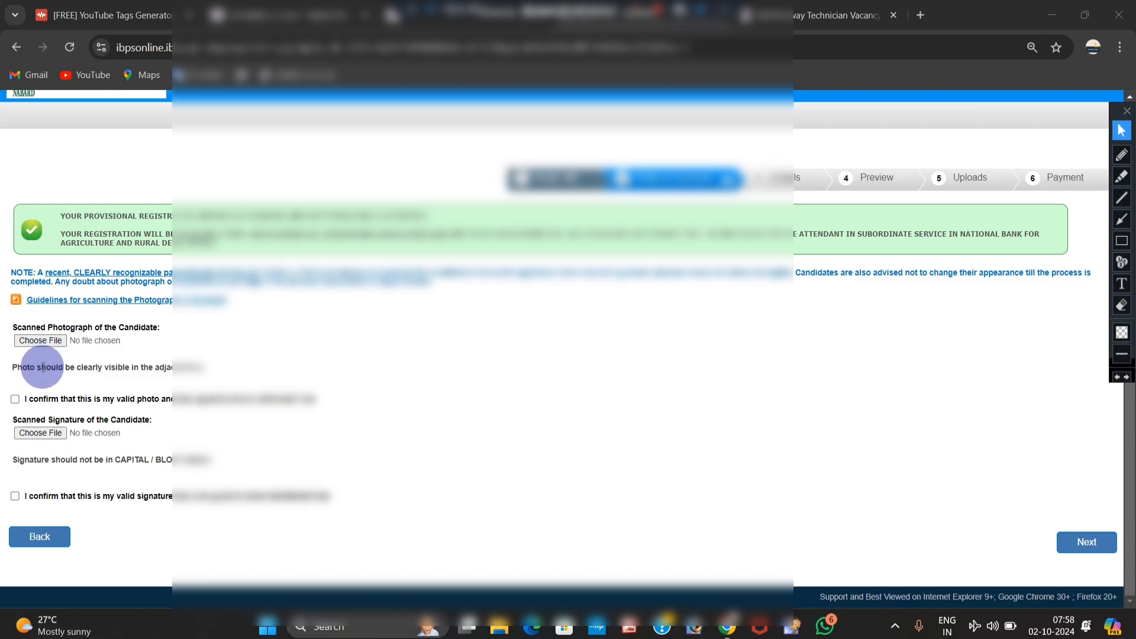
Step: Dismiss the photo file picker and tick the 'I confirm' boxes for both photo and signature
left_click(51, 343)
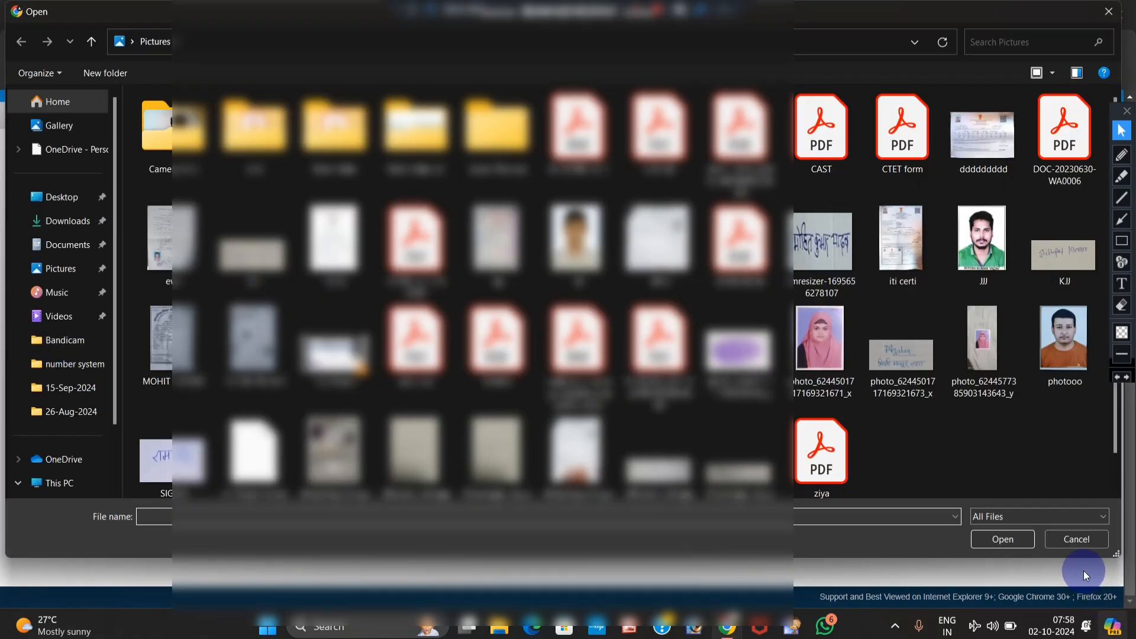
left_click(1078, 546)
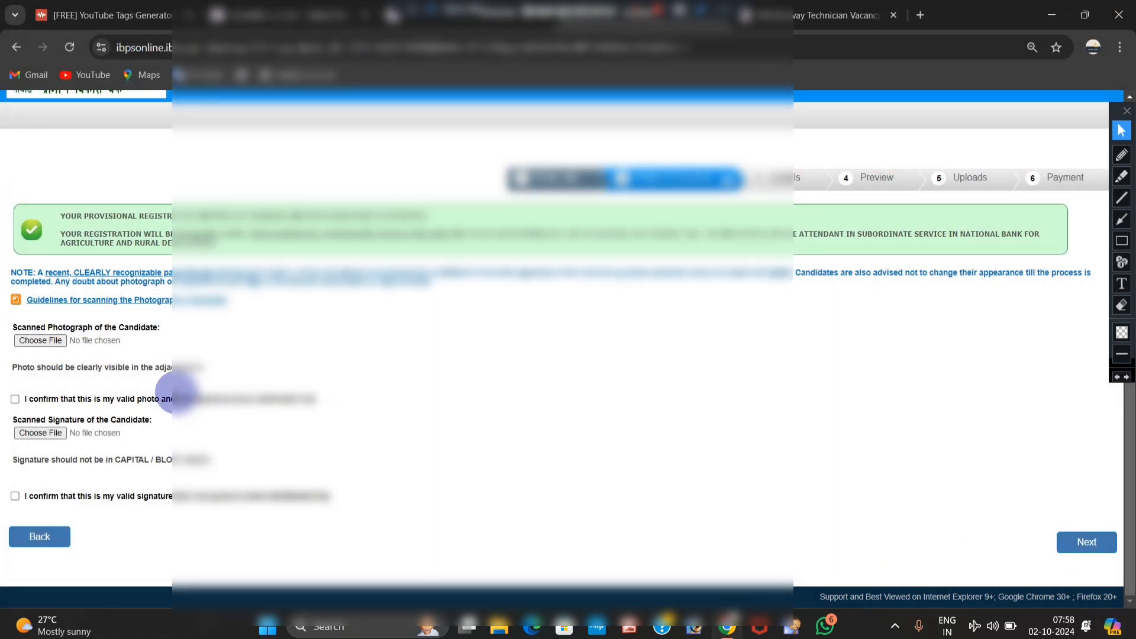
left_click(16, 399)
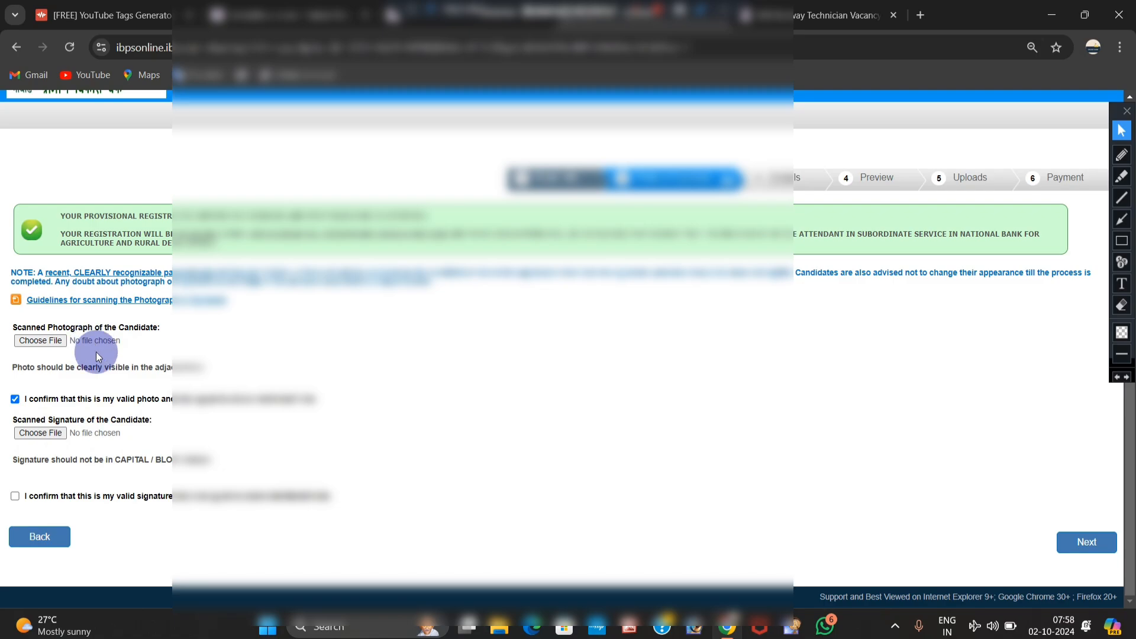
left_click(14, 500)
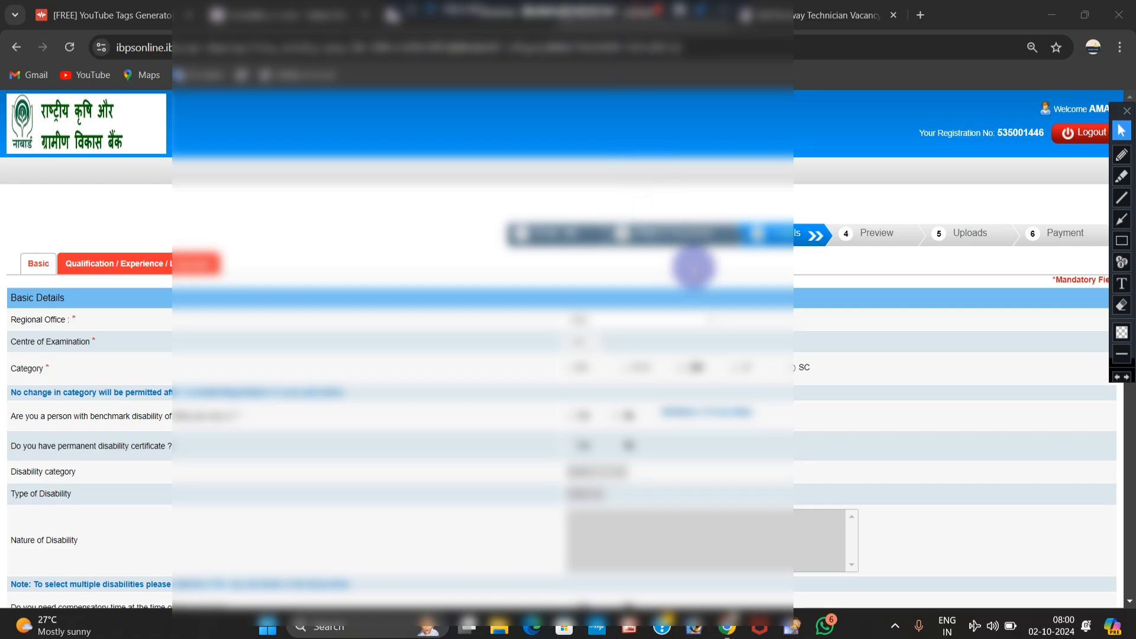
Step: Set regional office to Uttar Pradesh (Includes NBSC) and exam centre to Prayagraj (Allahabad)
scroll(701, 264, "down", 1)
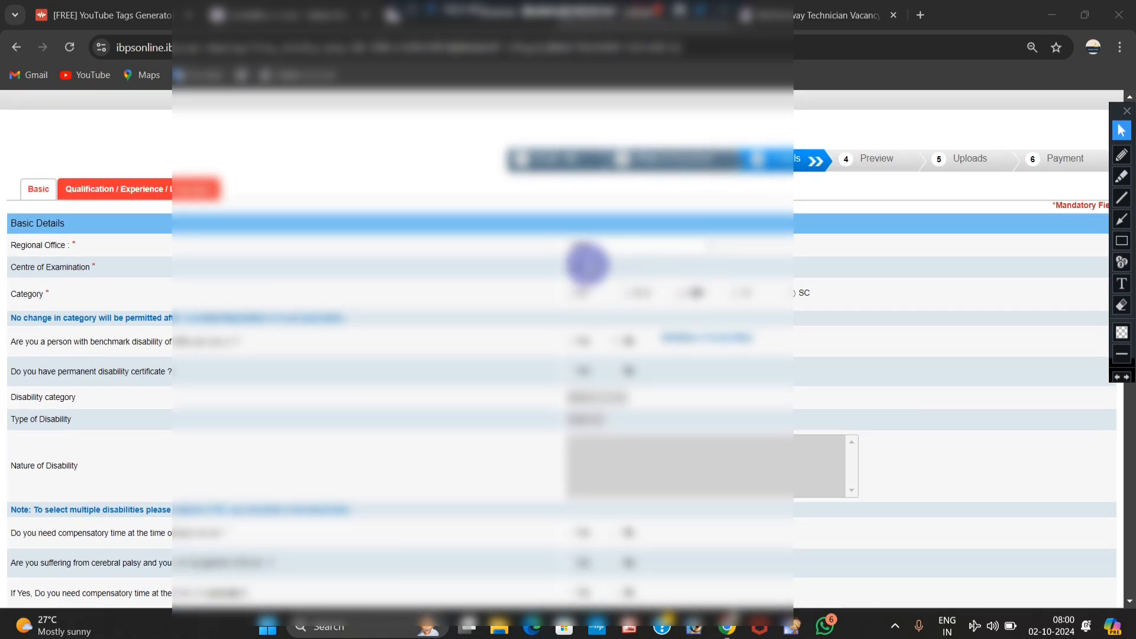
left_click(606, 249)
scroll(636, 368, "down", 3)
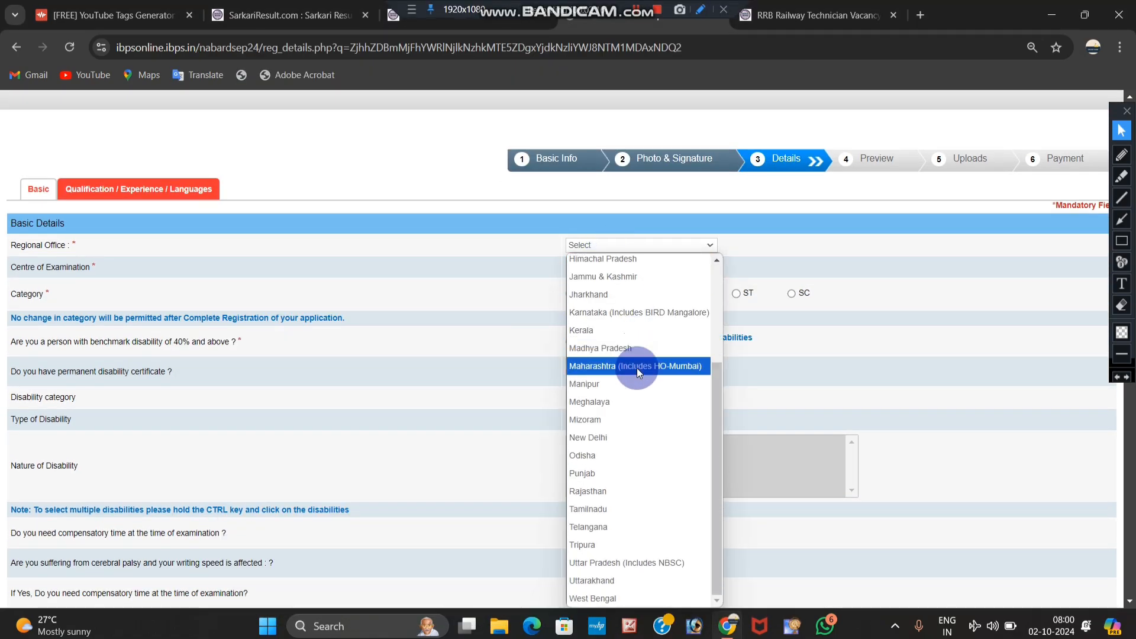
left_click(631, 564)
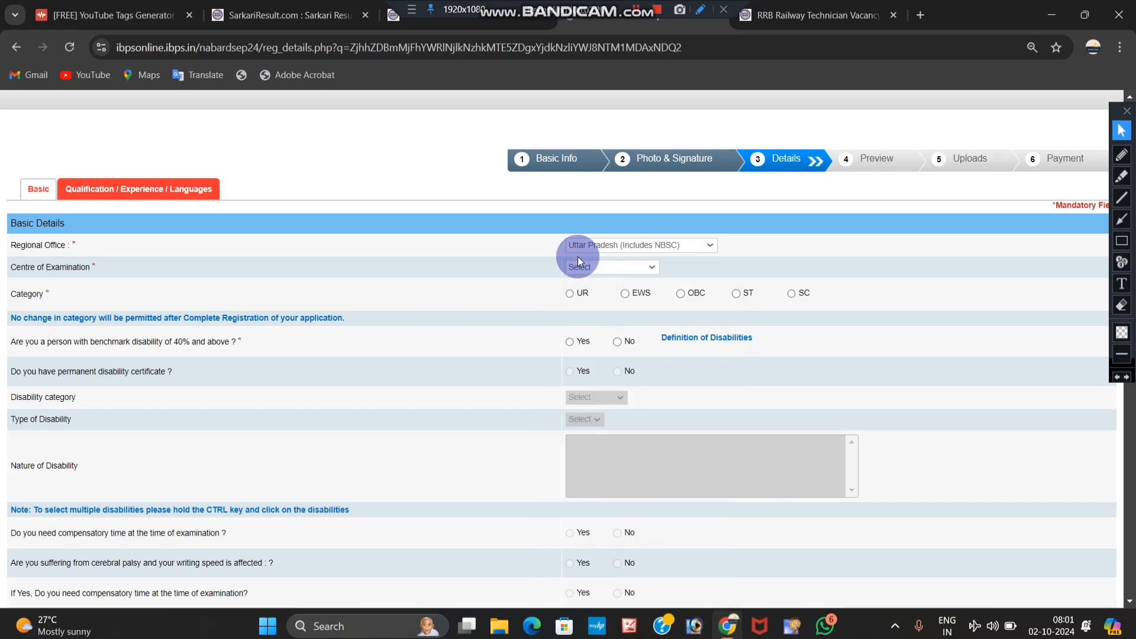
left_click(577, 269)
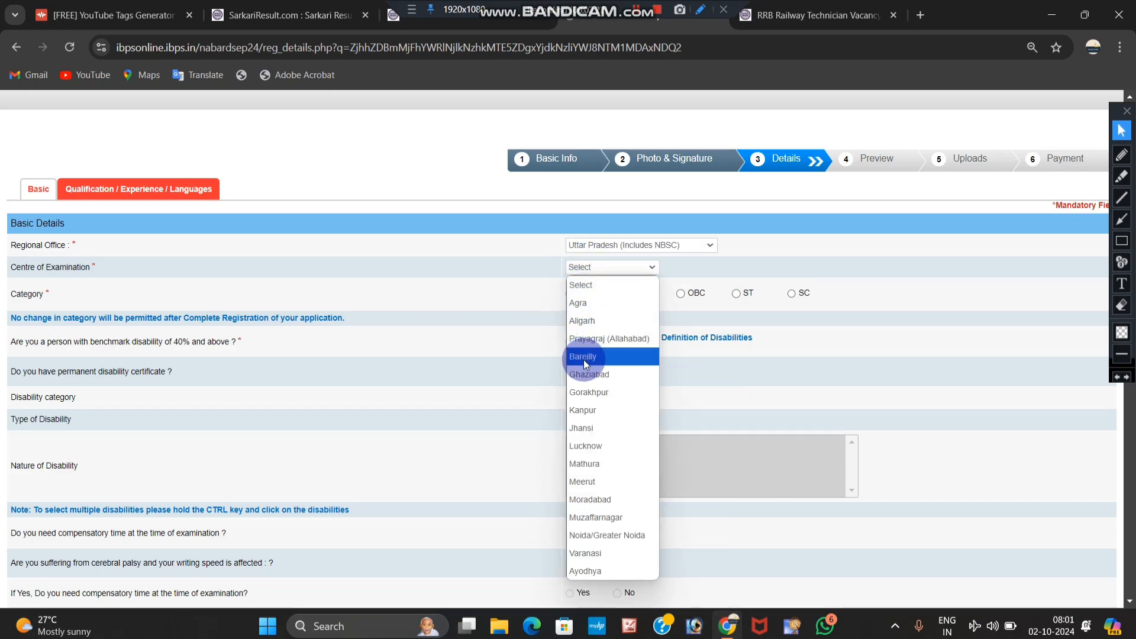
left_click(595, 342)
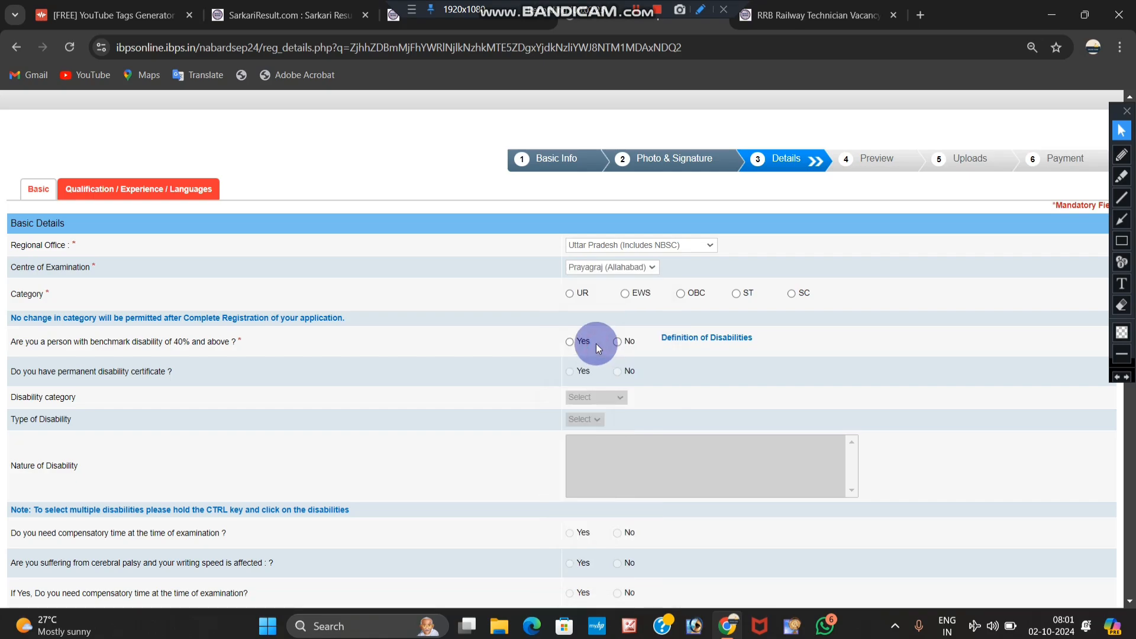
Step: Set the candidate's category to ST, dismissing the category warnings
left_click(683, 296)
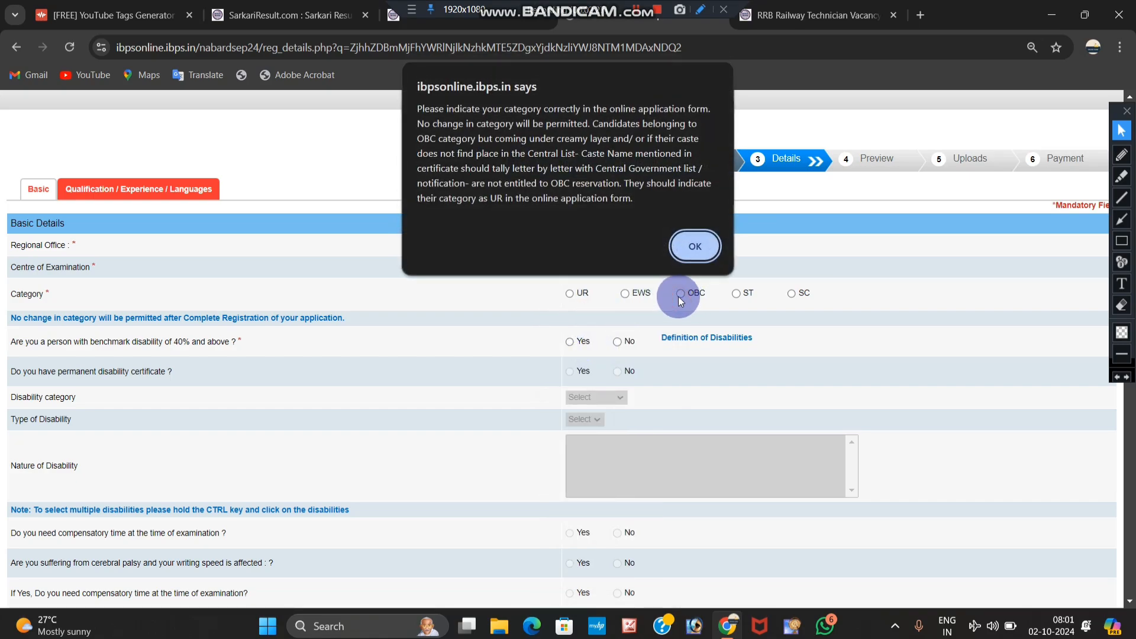
left_click(692, 249)
left_click(737, 298)
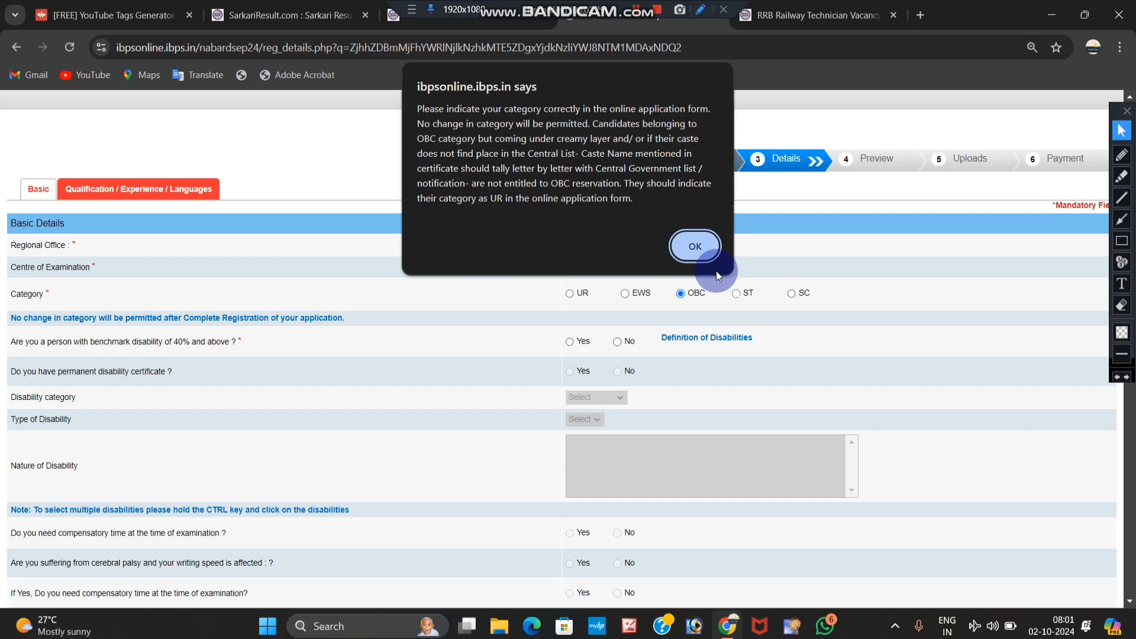
left_click(693, 247)
scroll(686, 300, "down", 3)
scroll(672, 302, "up", 1)
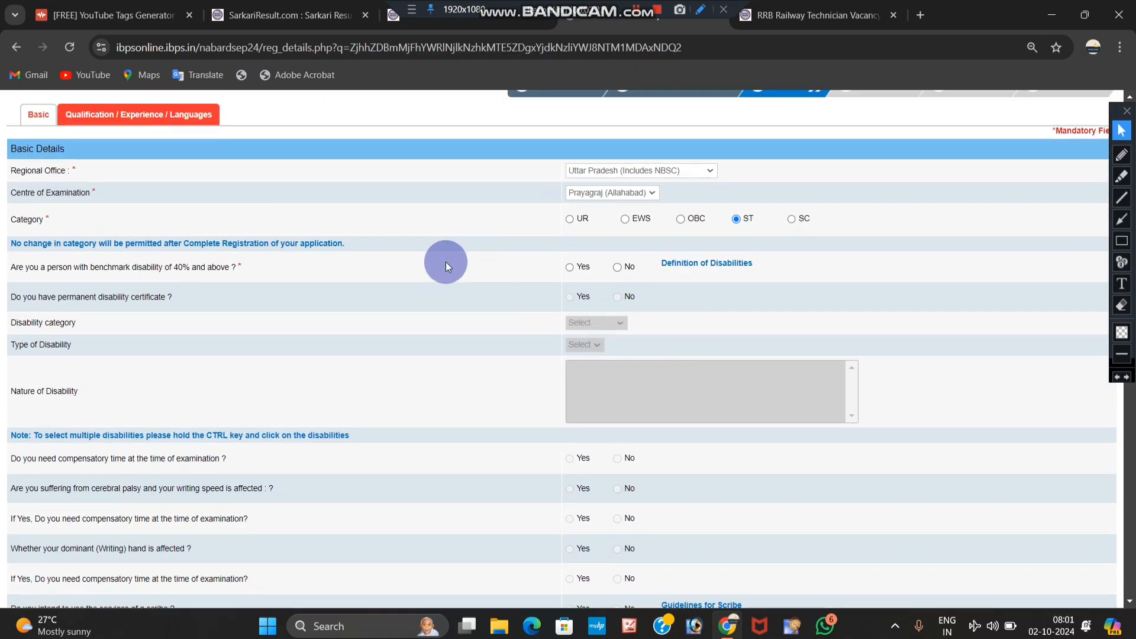
Step: Answer Yes to 40% disability and certificate, choose Category - C, then No to benchmark disability
left_click(571, 268)
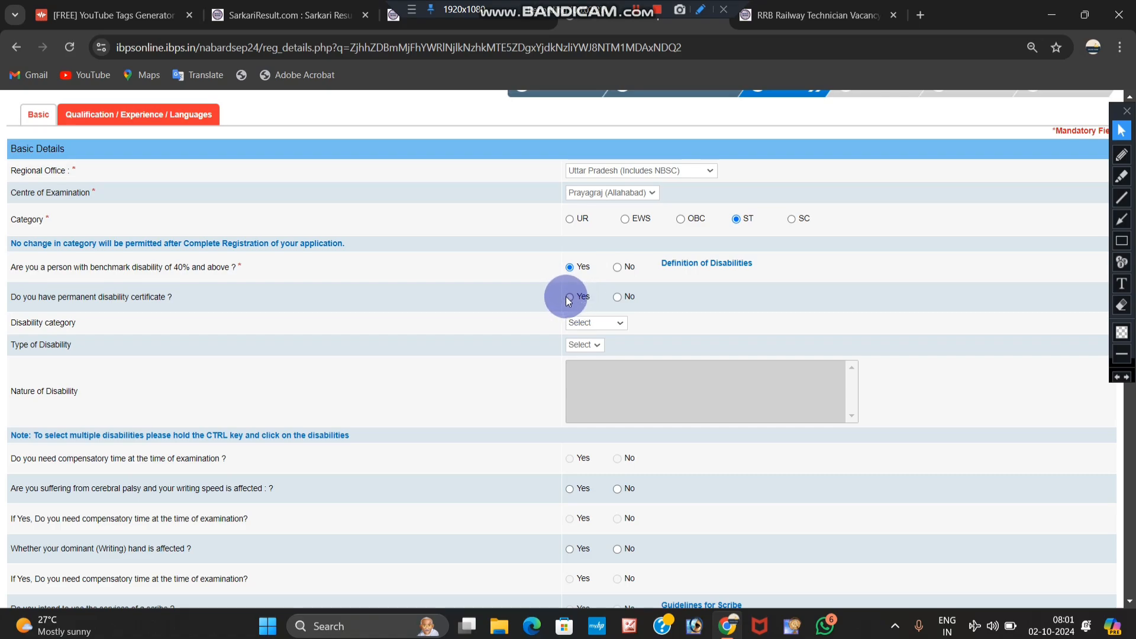
left_click(569, 300)
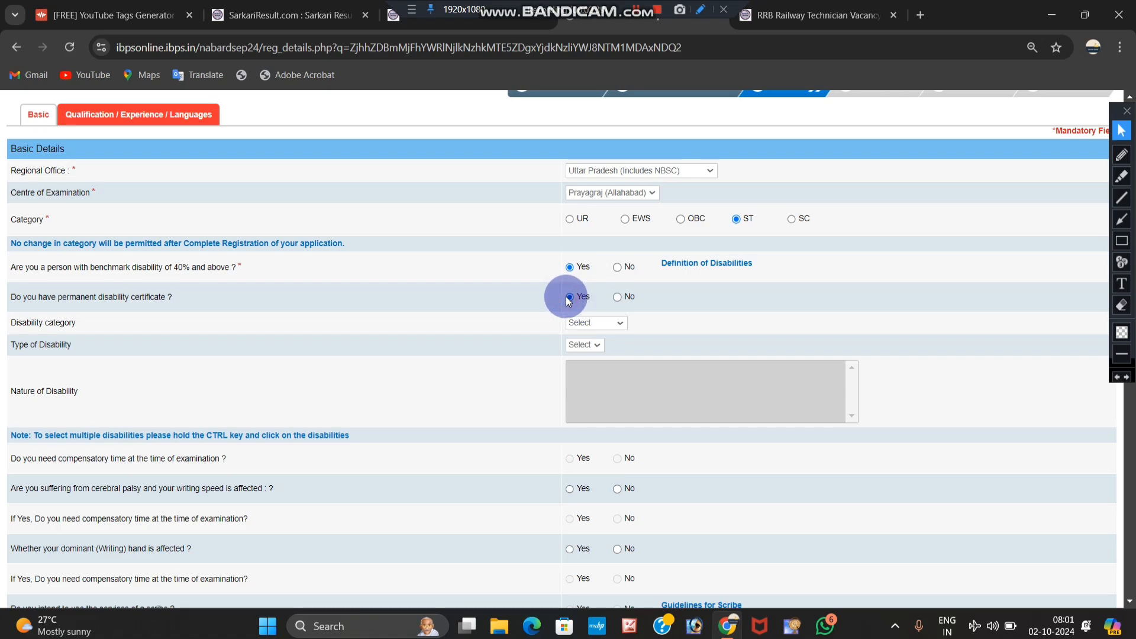
left_click(603, 323)
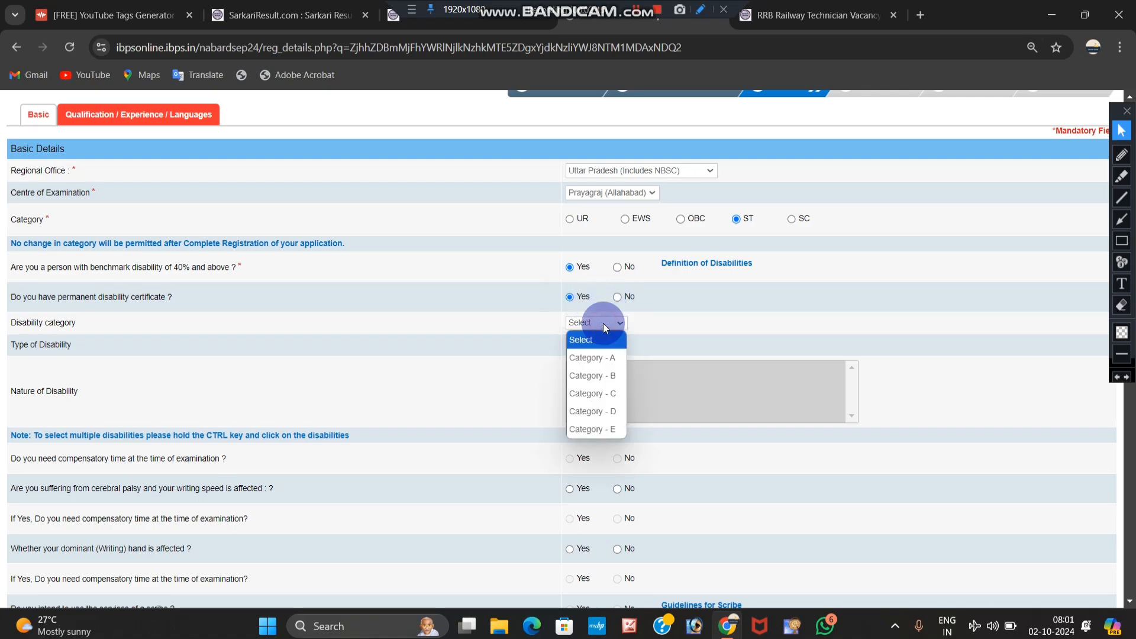
left_click(606, 393)
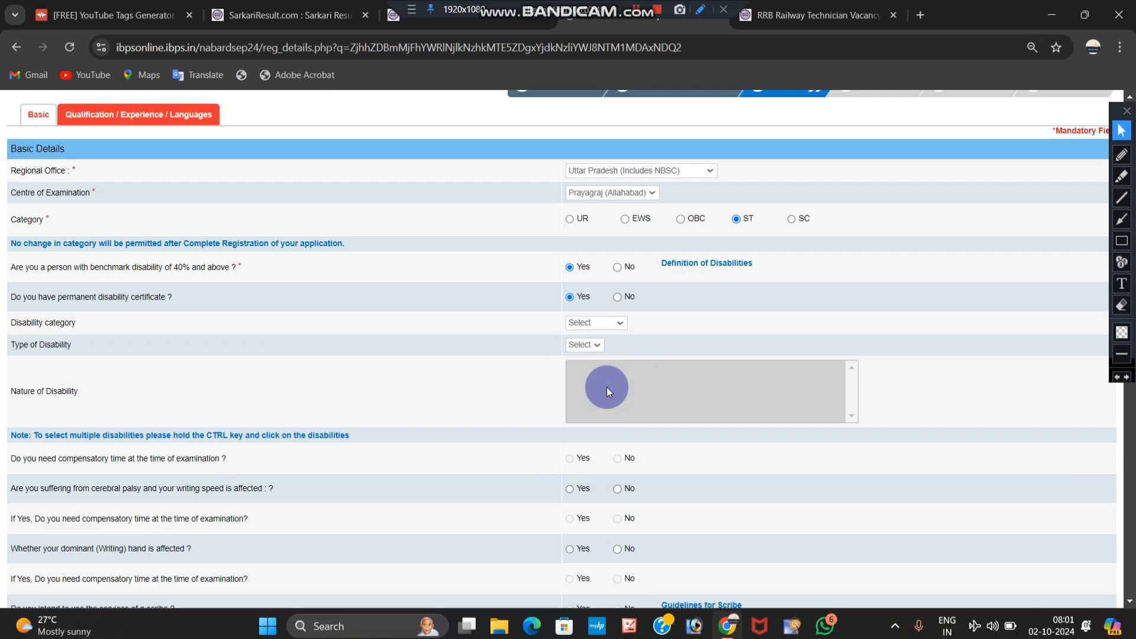
left_click(591, 346)
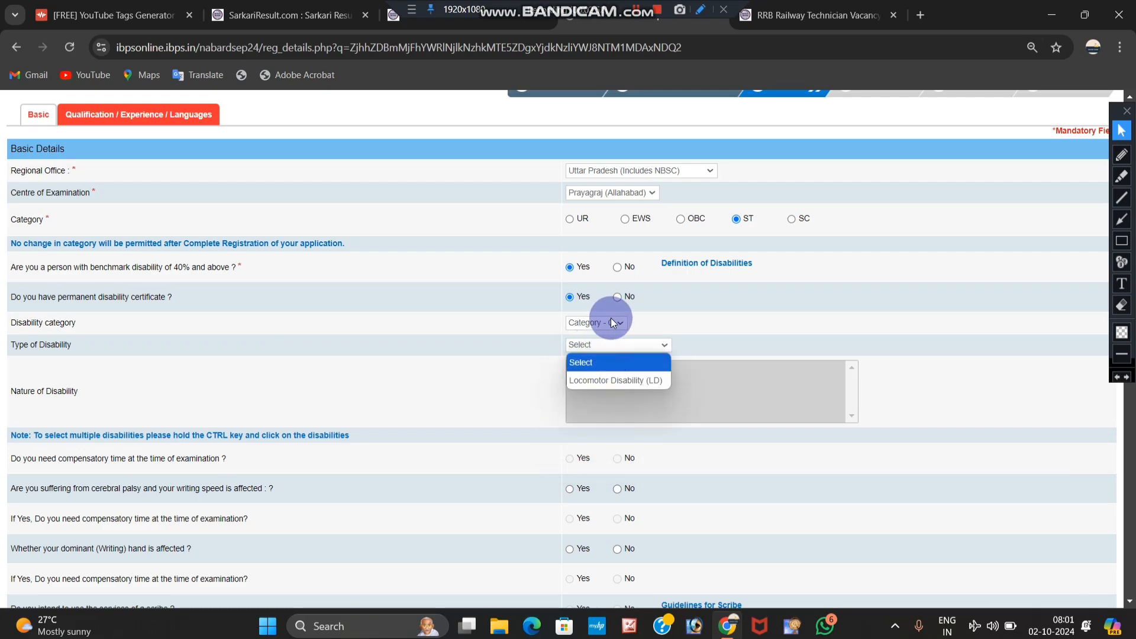
left_click(618, 269)
Step: Answer No to the writing-difficulty and widow/divorced relaxation questions
scroll(591, 320, "down", 5)
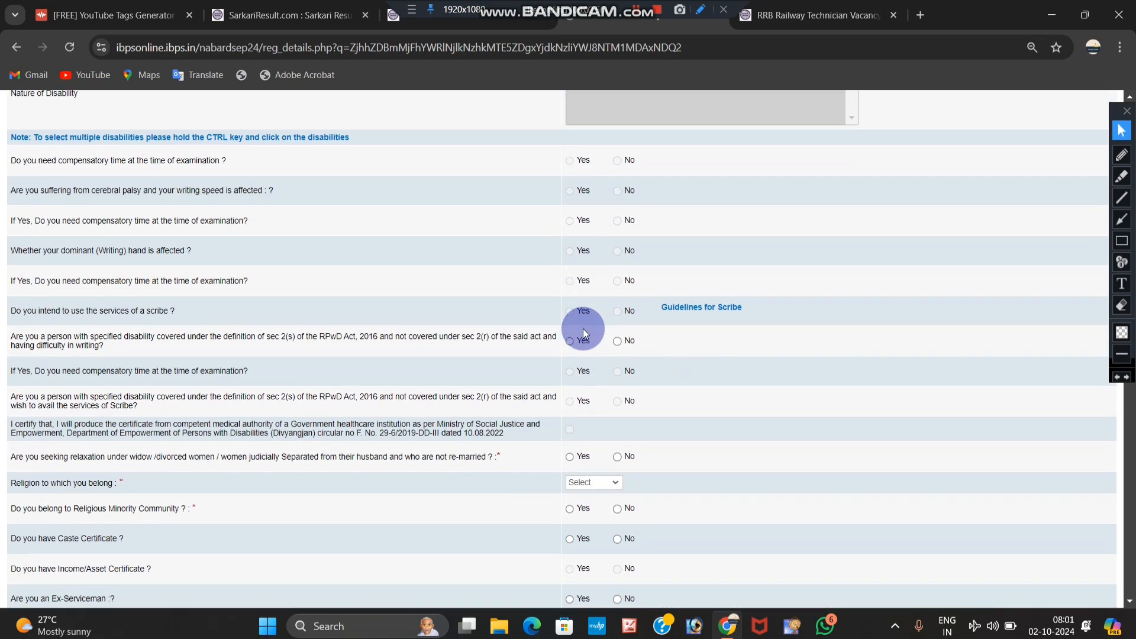
scroll(606, 368, "down", 3)
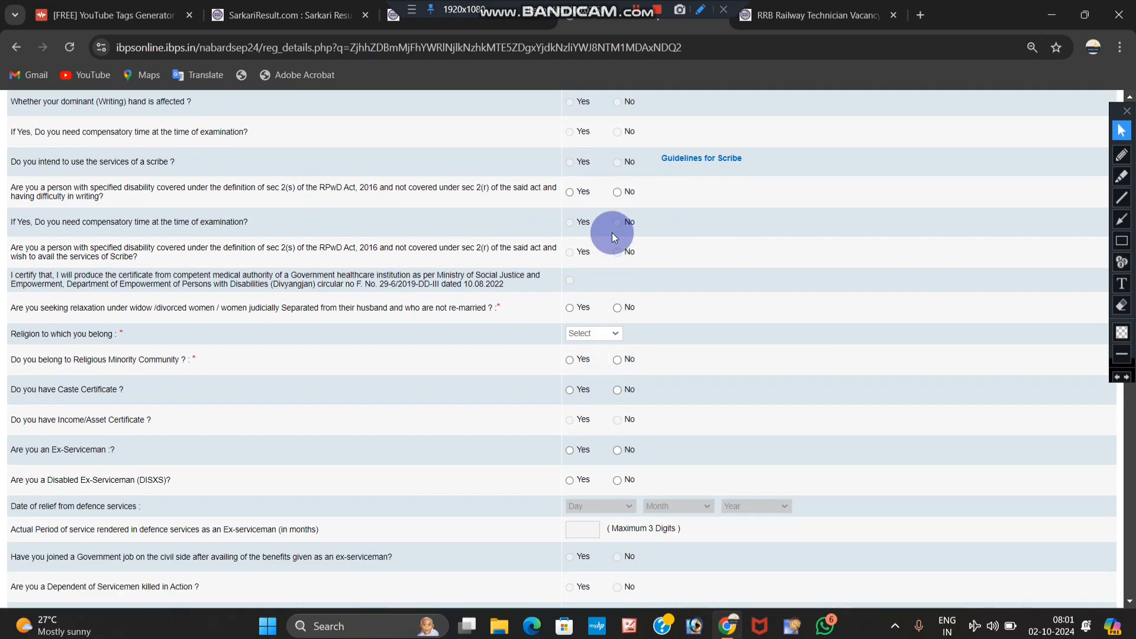
left_click(617, 193)
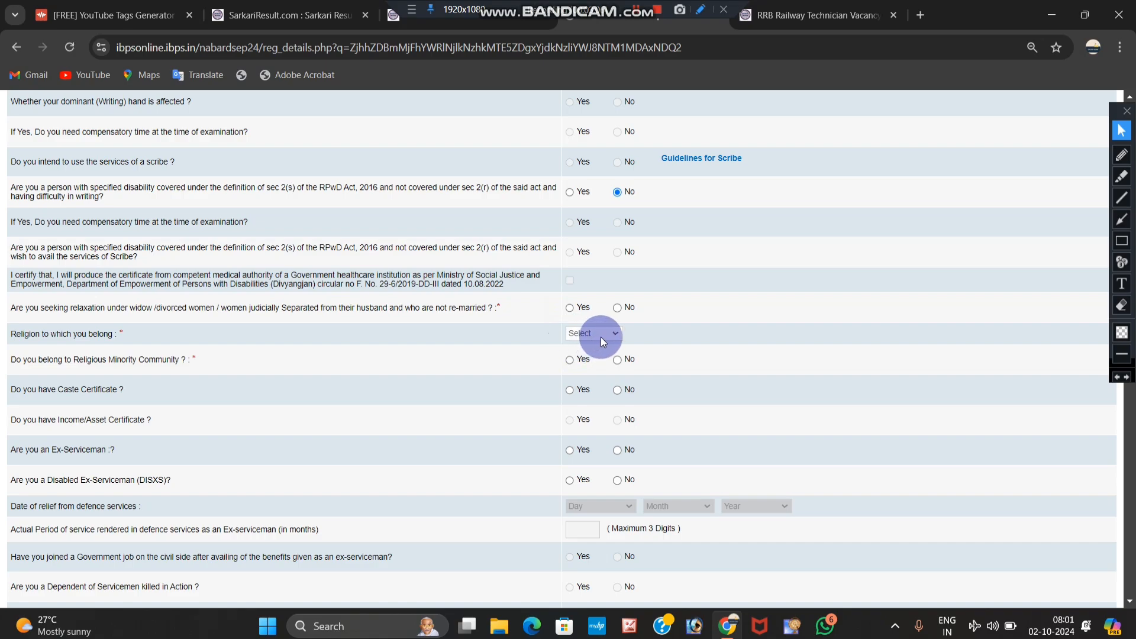
left_click(570, 312)
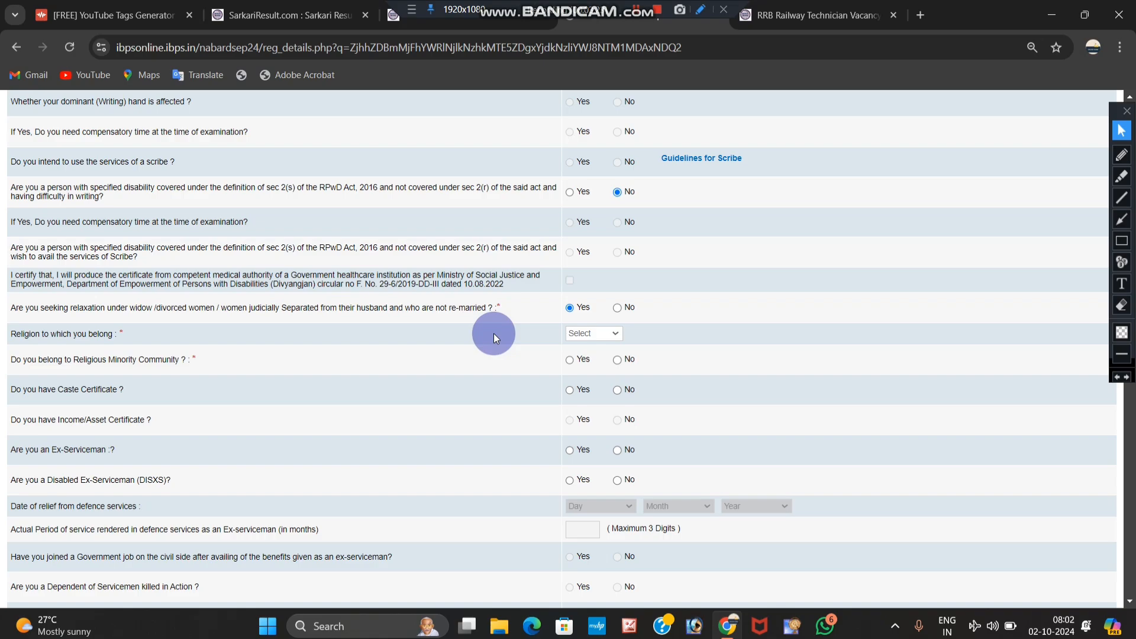
left_click(617, 308)
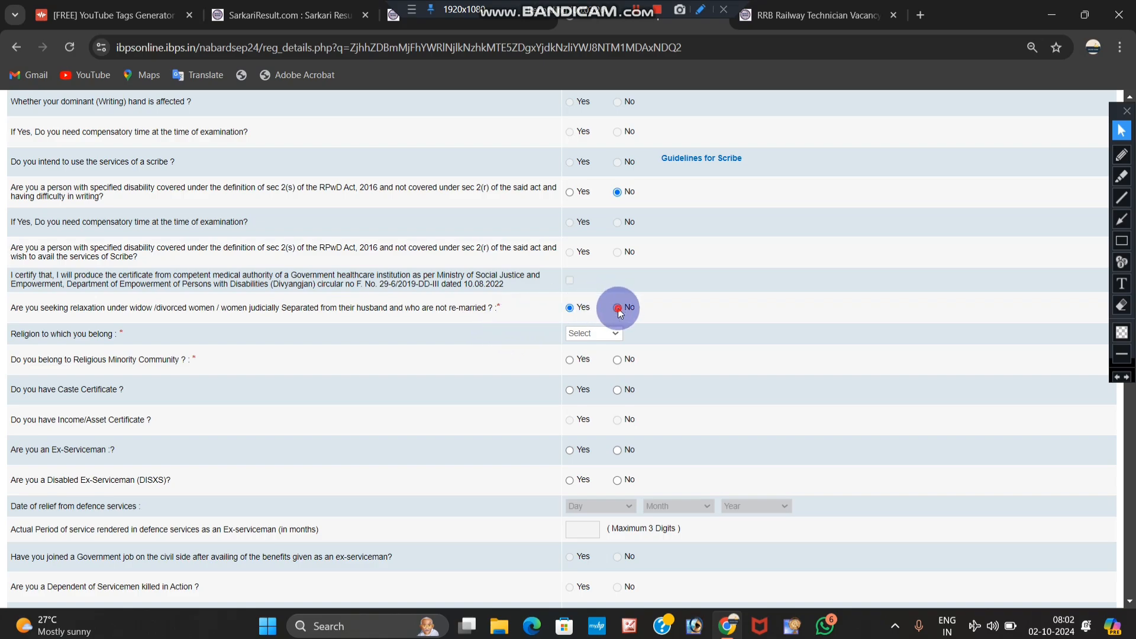
Step: Set religion to Hindu, minority community No, and caste certificate Yes
left_click(591, 333)
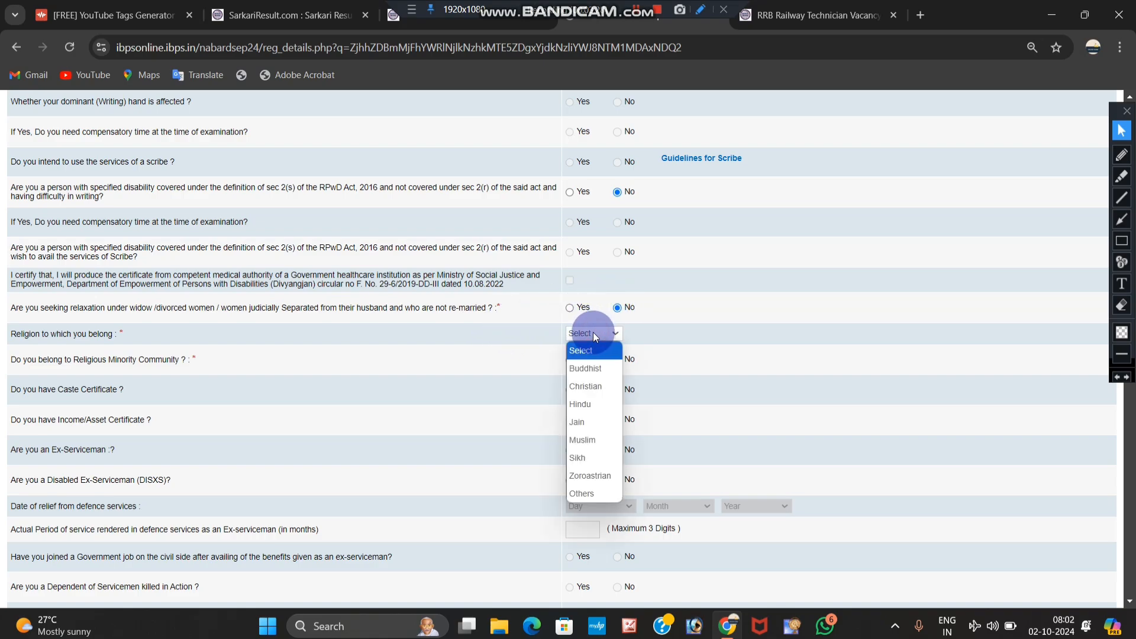
left_click(583, 440)
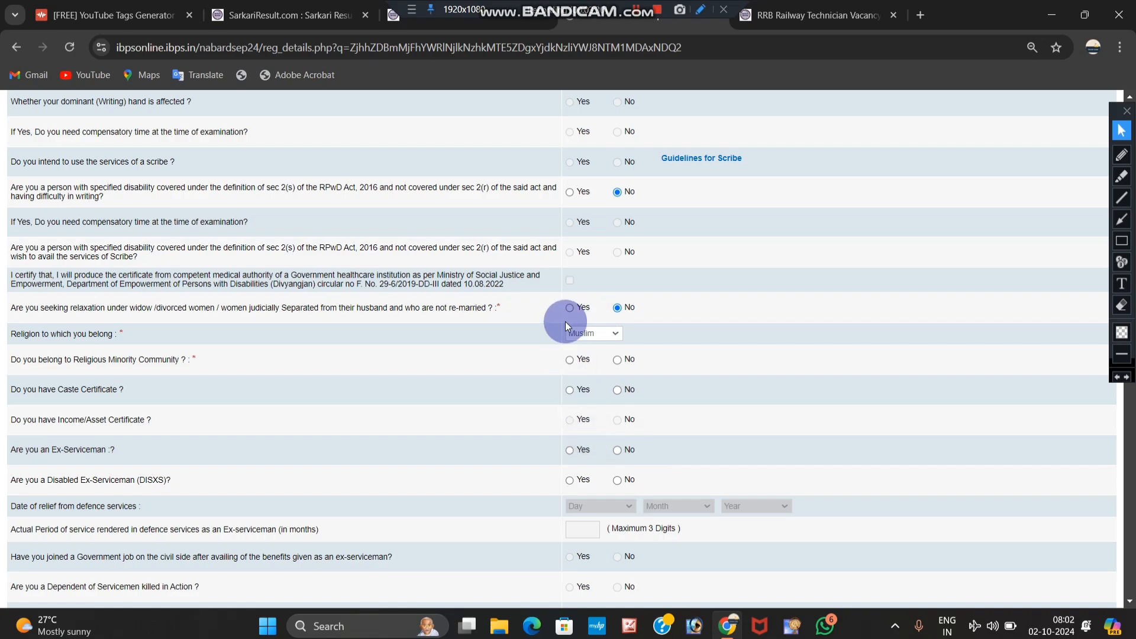
left_click(580, 333)
left_click(591, 404)
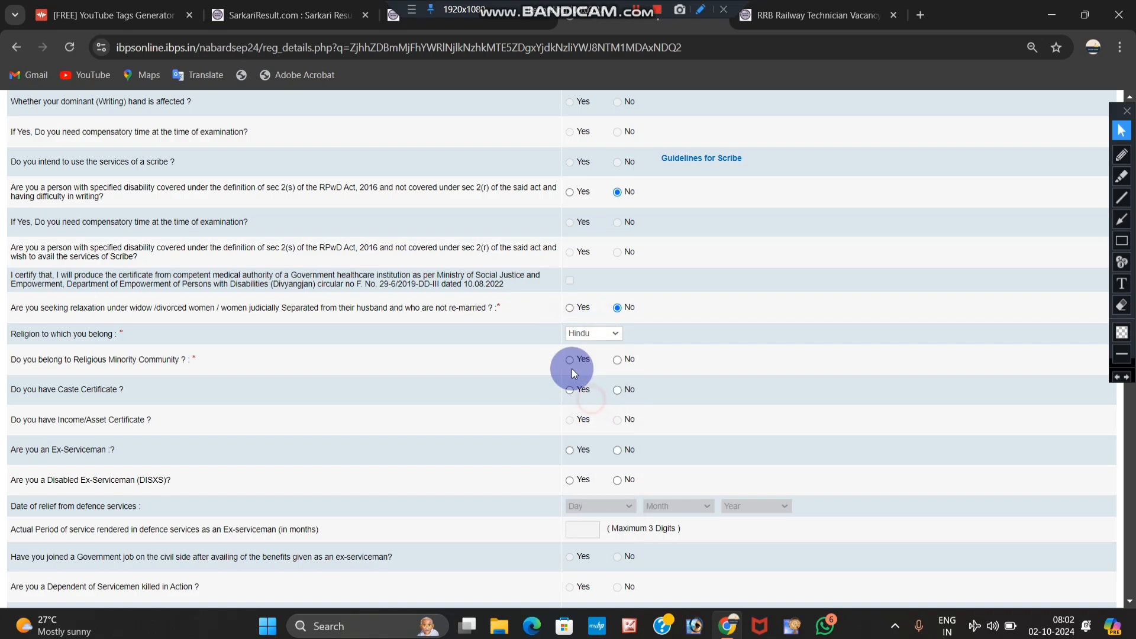
scroll(569, 367, "down", 2)
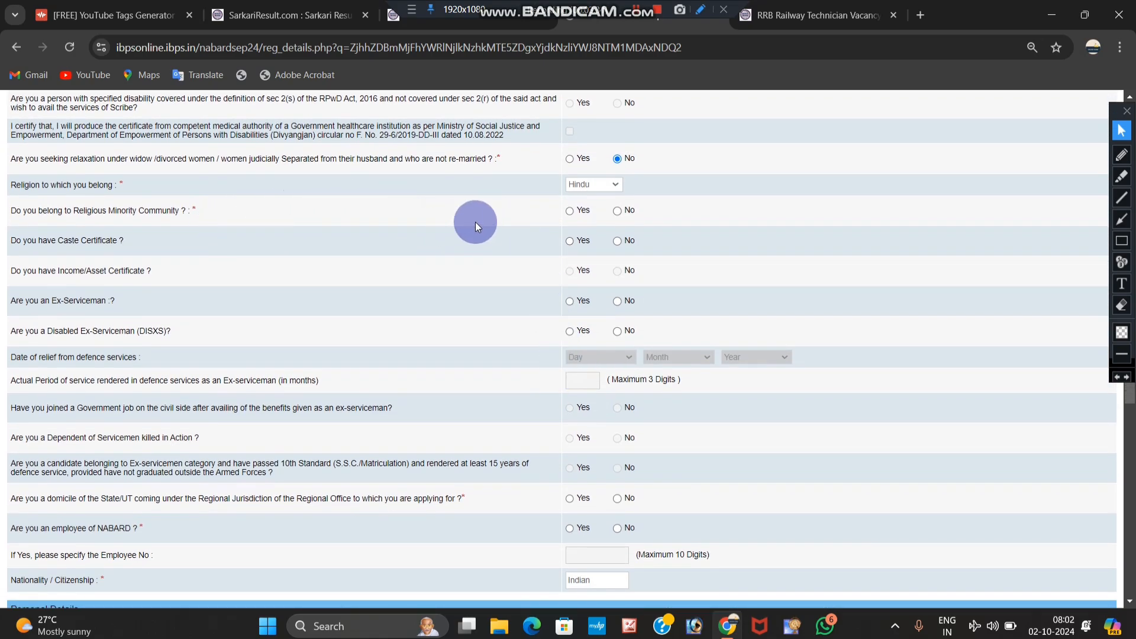
left_click(617, 212)
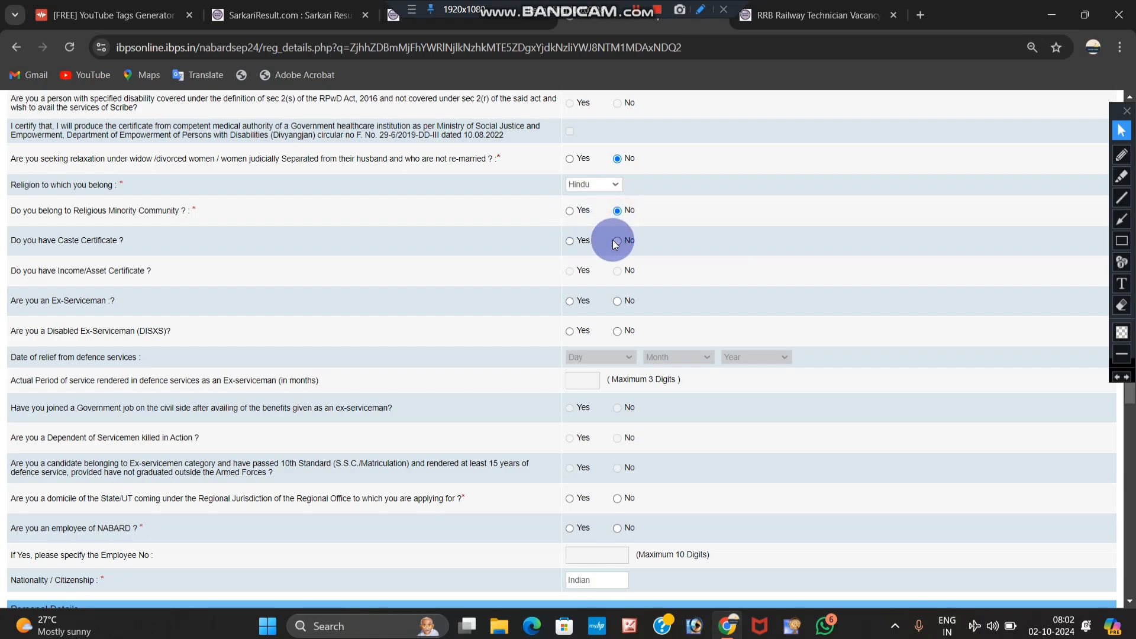
left_click(571, 242)
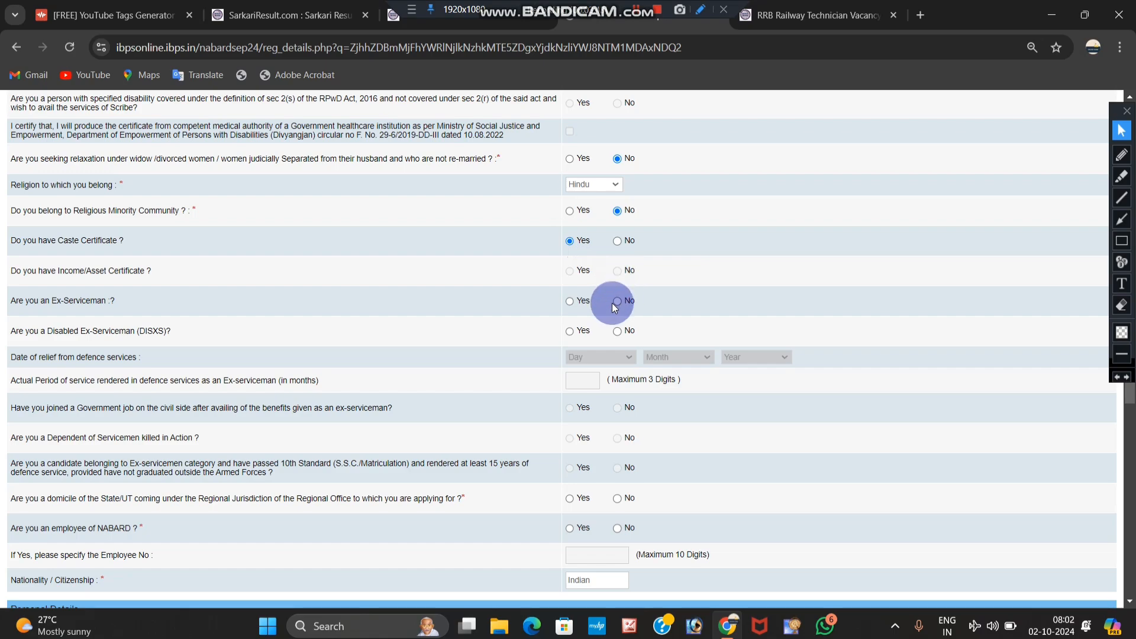
Step: Answer No to ex-serviceman, servicemen-dependent, domicile and NABARD employee questions
left_click(570, 302)
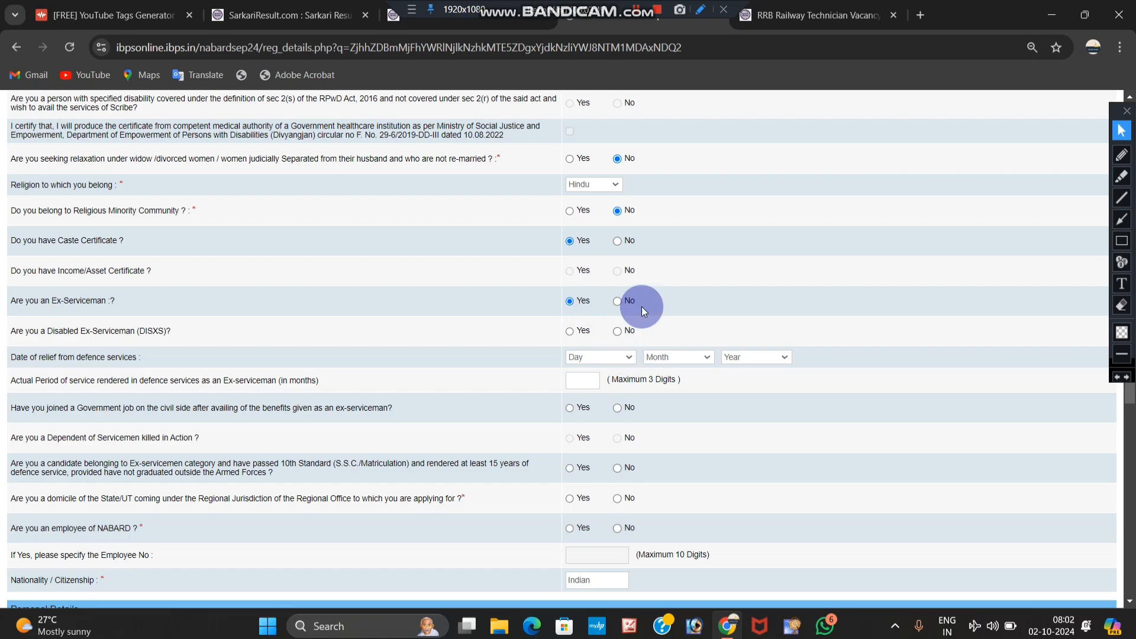
left_click(621, 302)
scroll(618, 308, "down", 2)
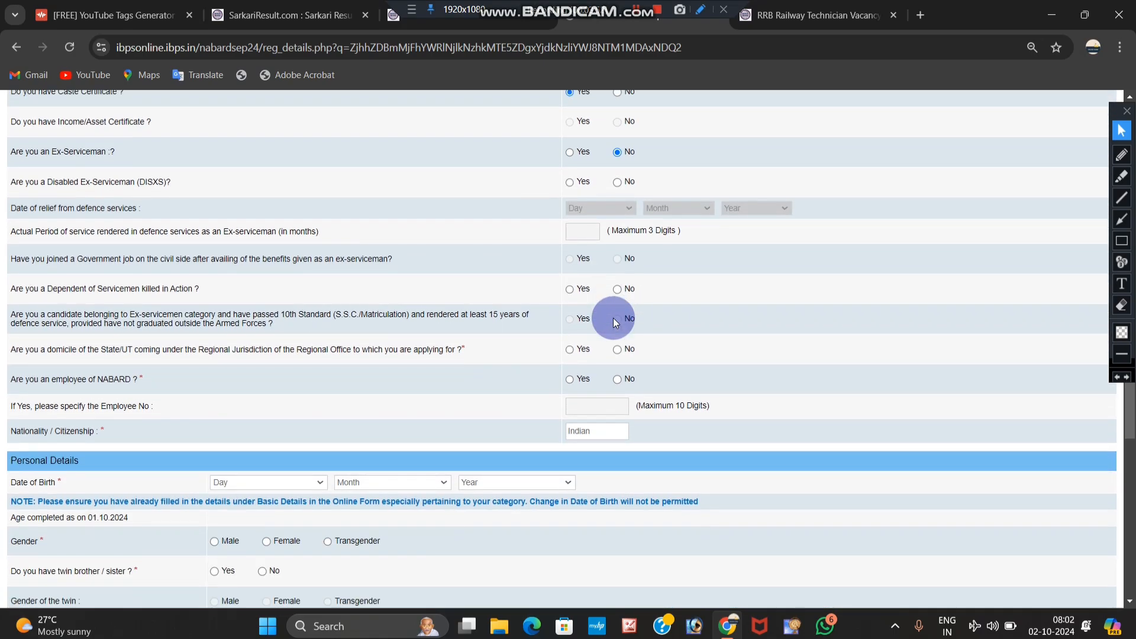
left_click(587, 325)
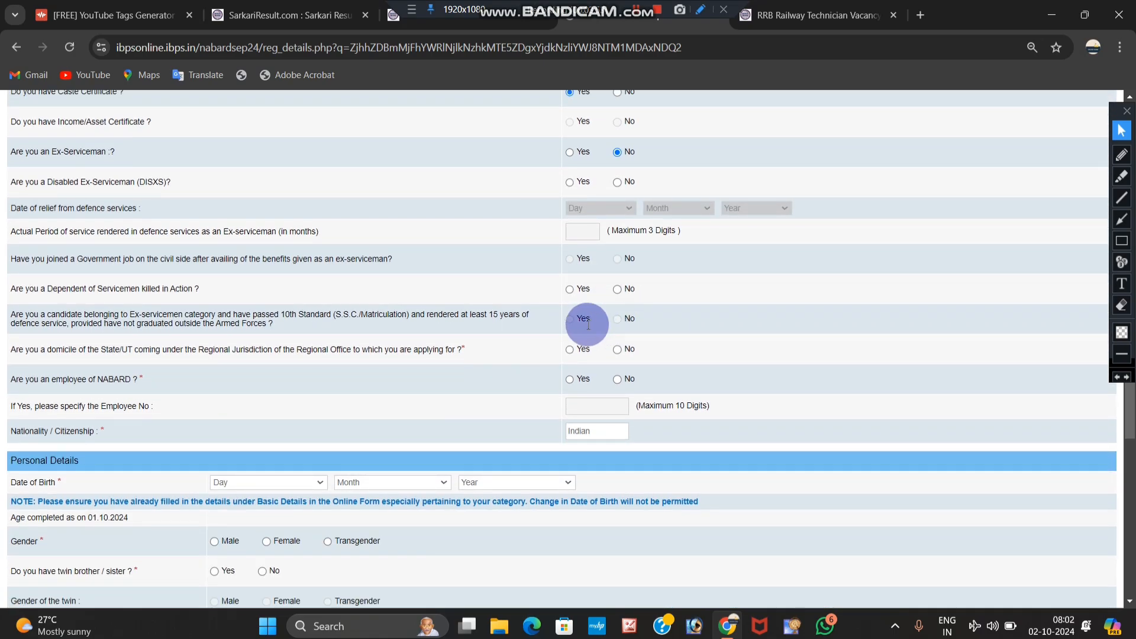
left_click(618, 290)
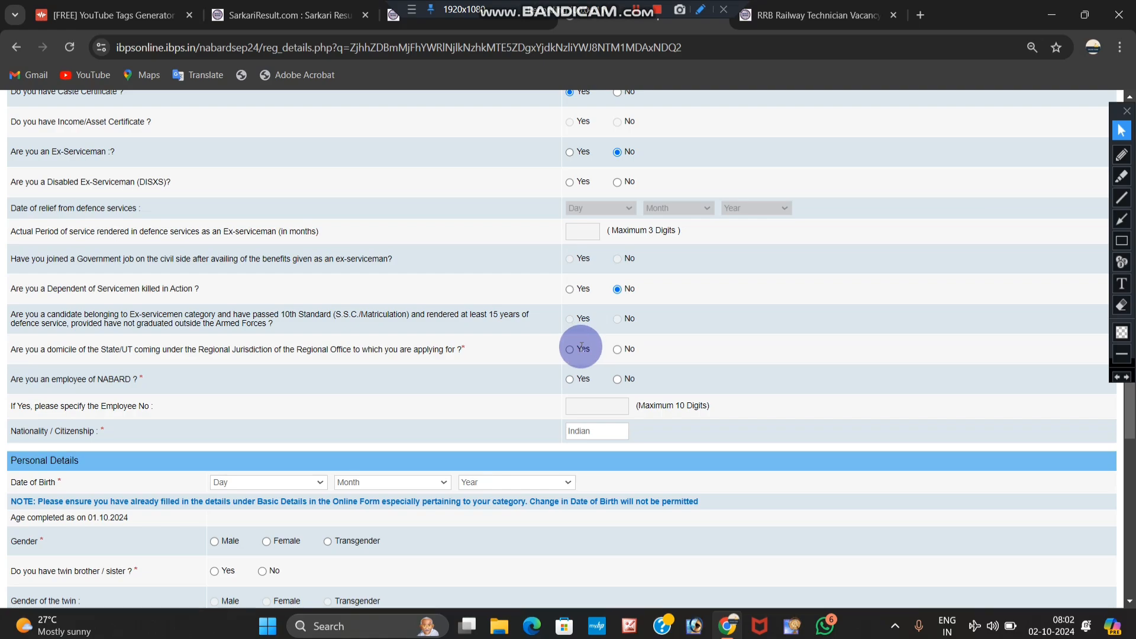
left_click(617, 349)
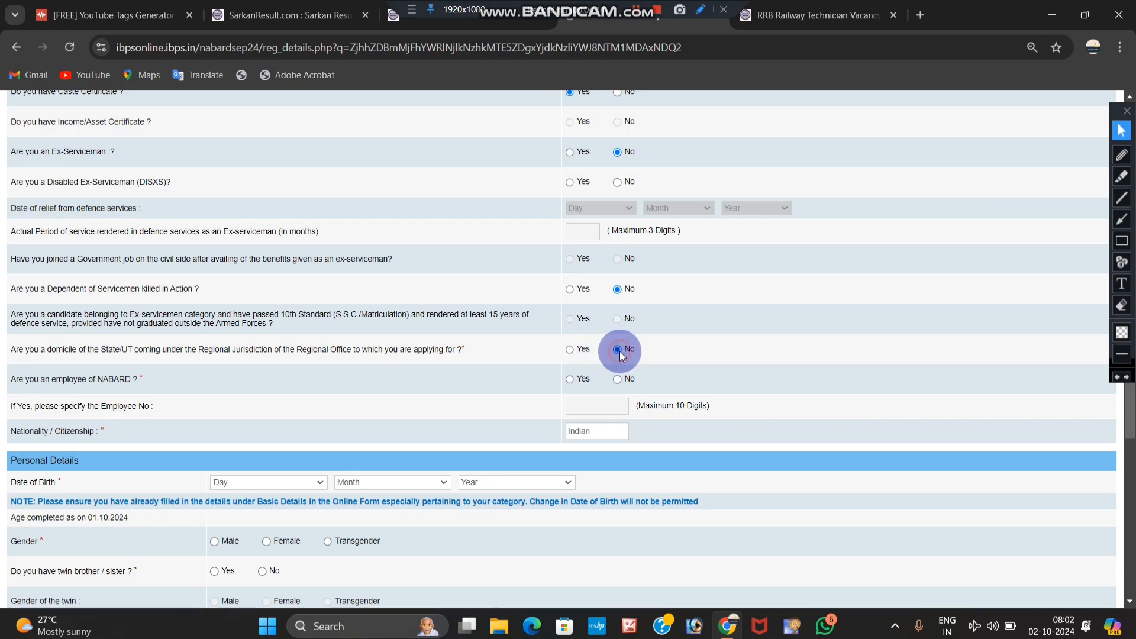
left_click(570, 350)
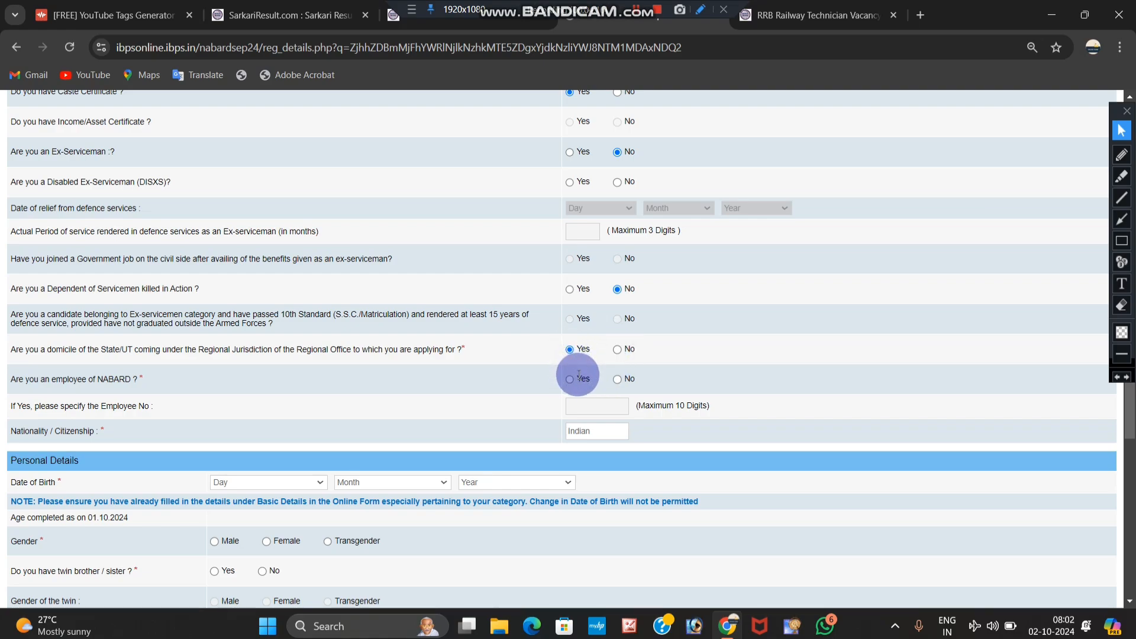
left_click(617, 379)
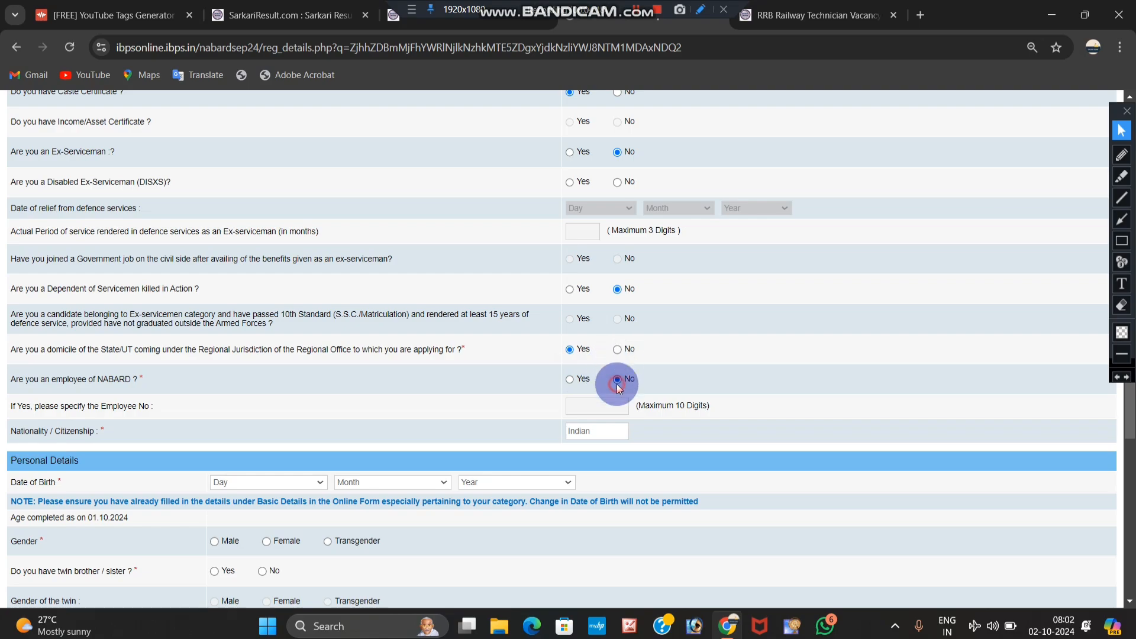
left_click(617, 350)
scroll(615, 358, "down", 3)
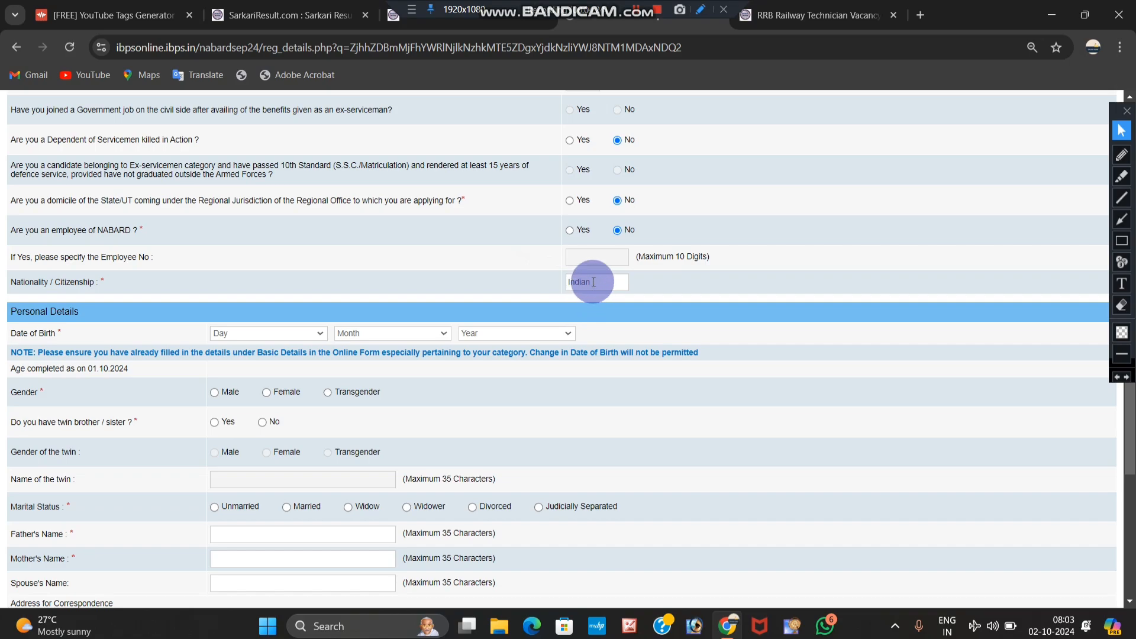
scroll(287, 237, "down", 1)
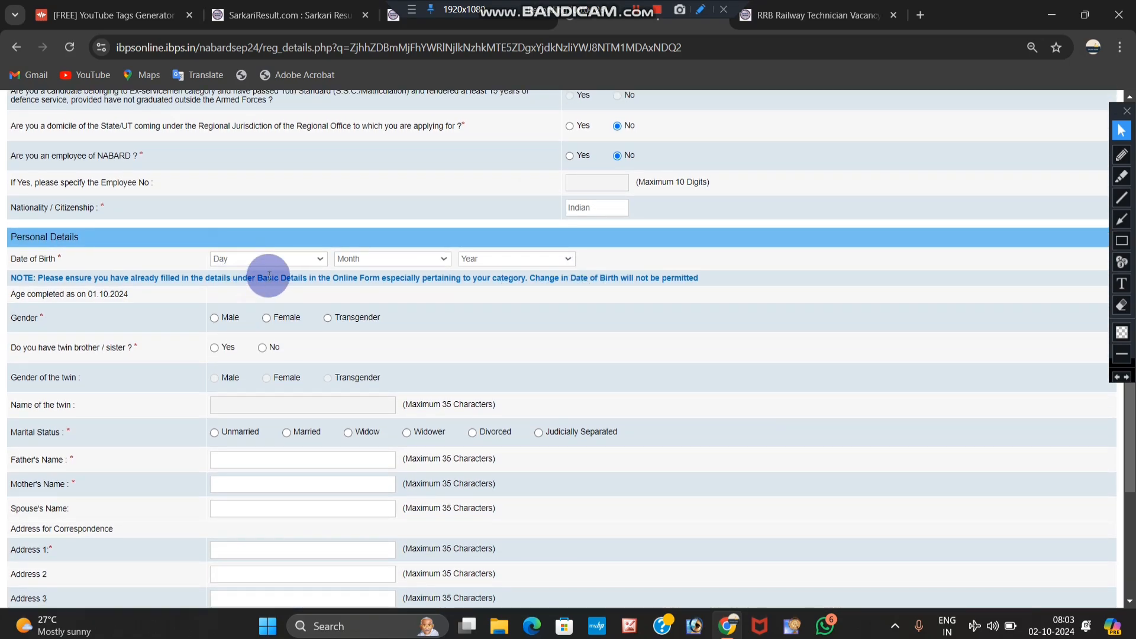
left_click(275, 264)
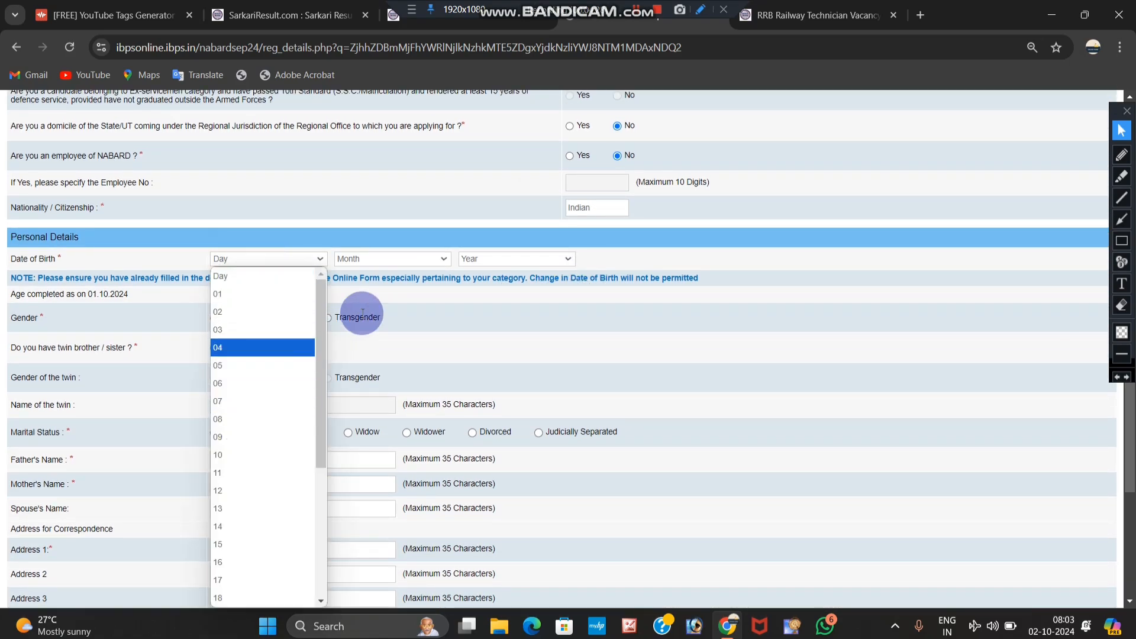
left_click(399, 264)
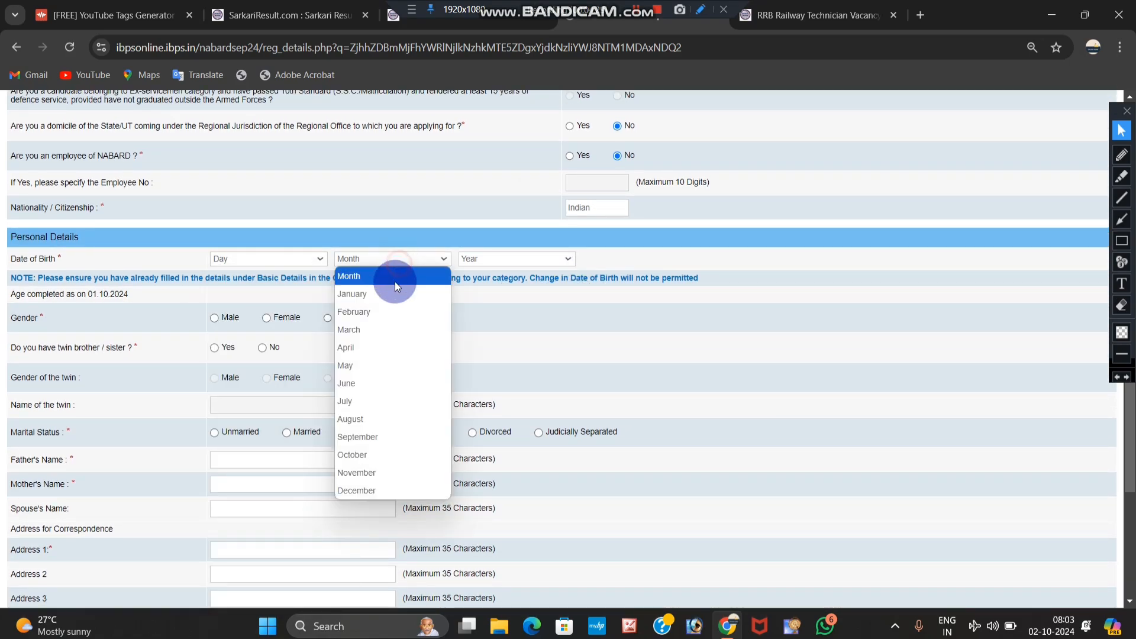
left_click(499, 264)
left_click(672, 258)
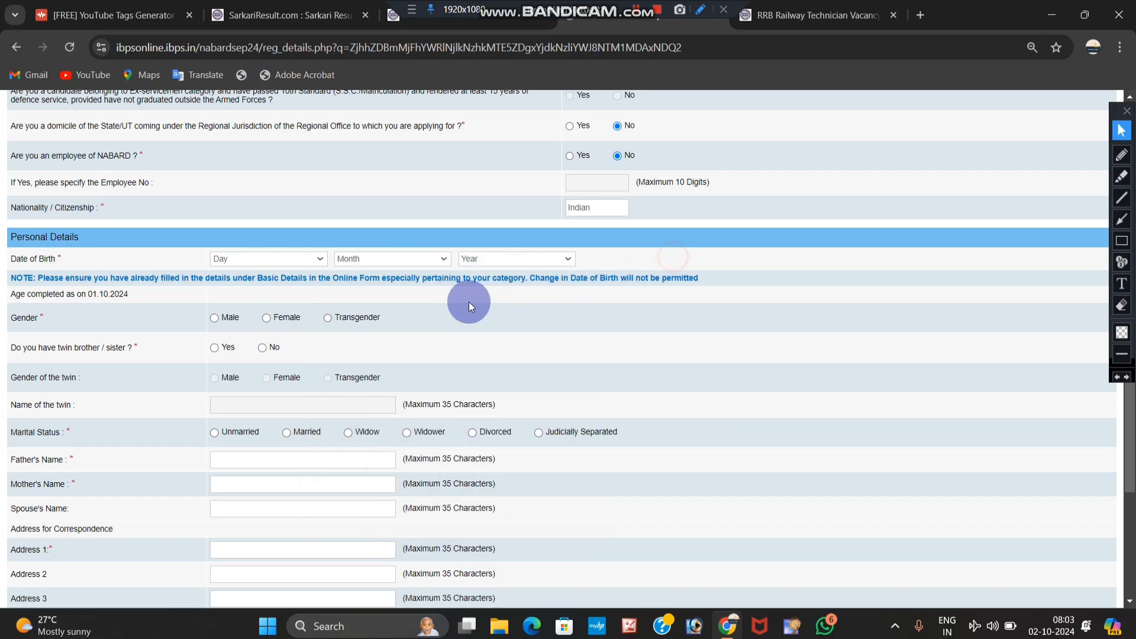
scroll(371, 289, "down", 1)
left_click(214, 248)
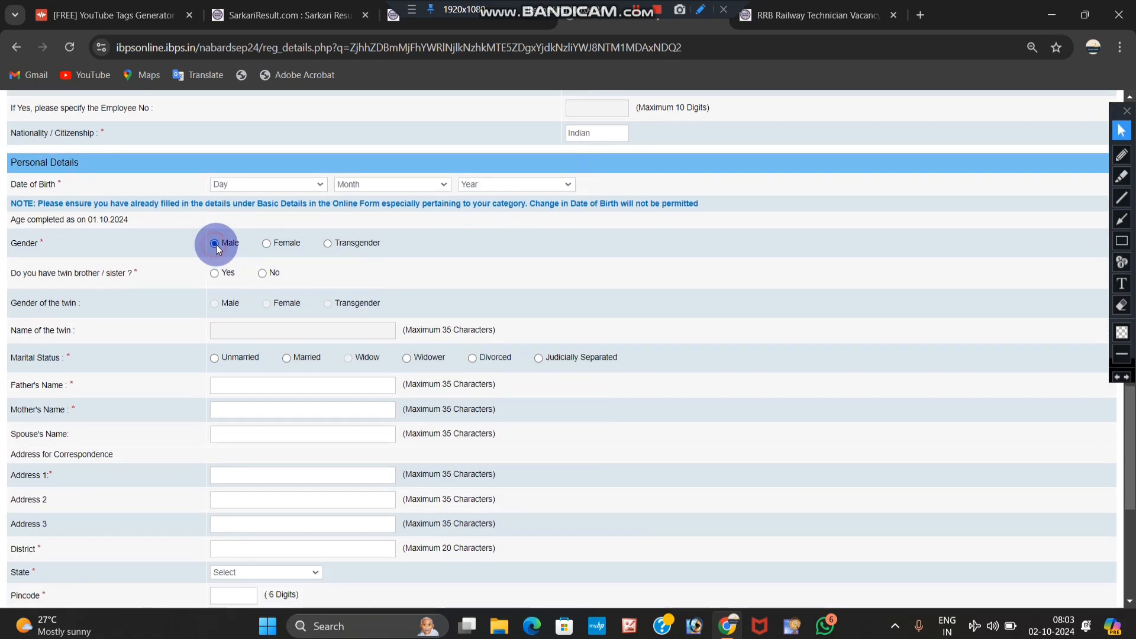
left_click(262, 276)
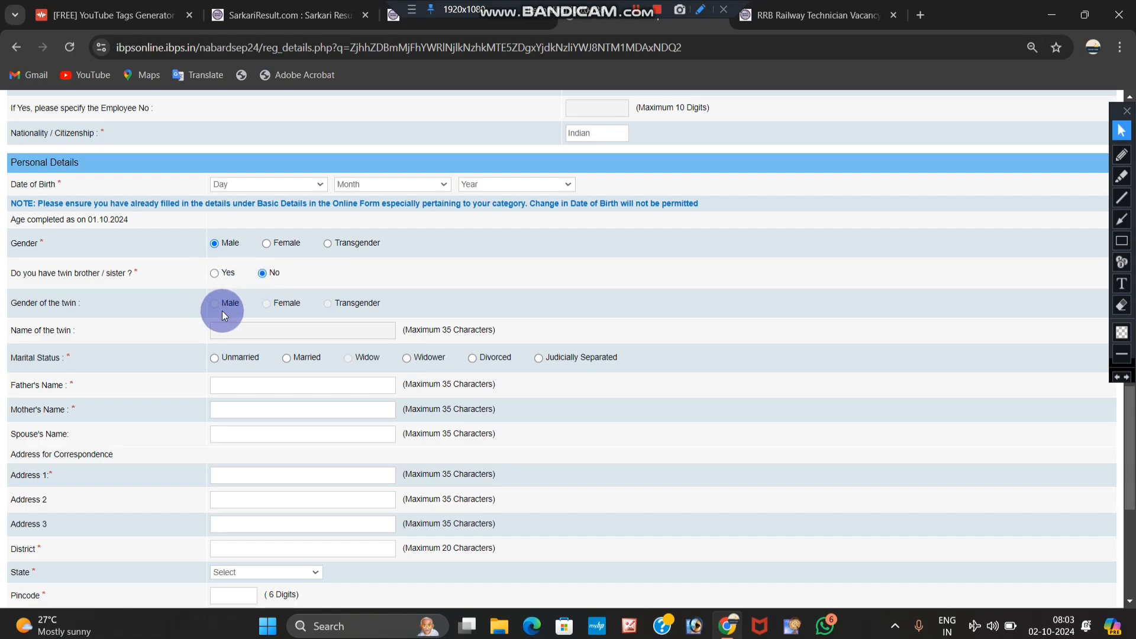
scroll(228, 314, "down", 1)
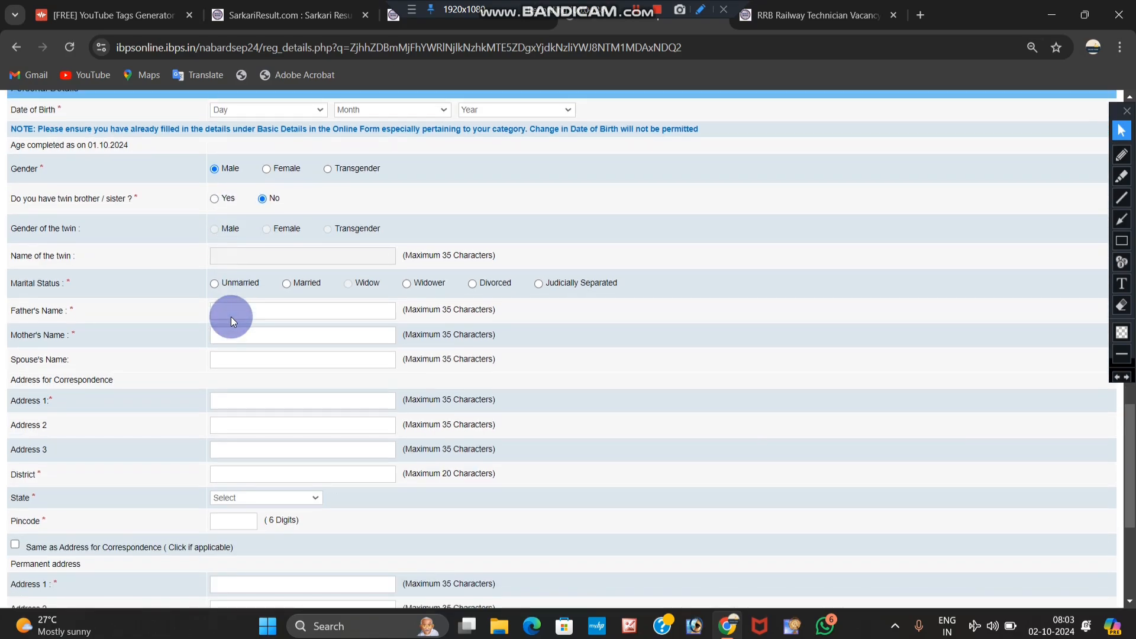
left_click(214, 284)
scroll(218, 293, "down", 1)
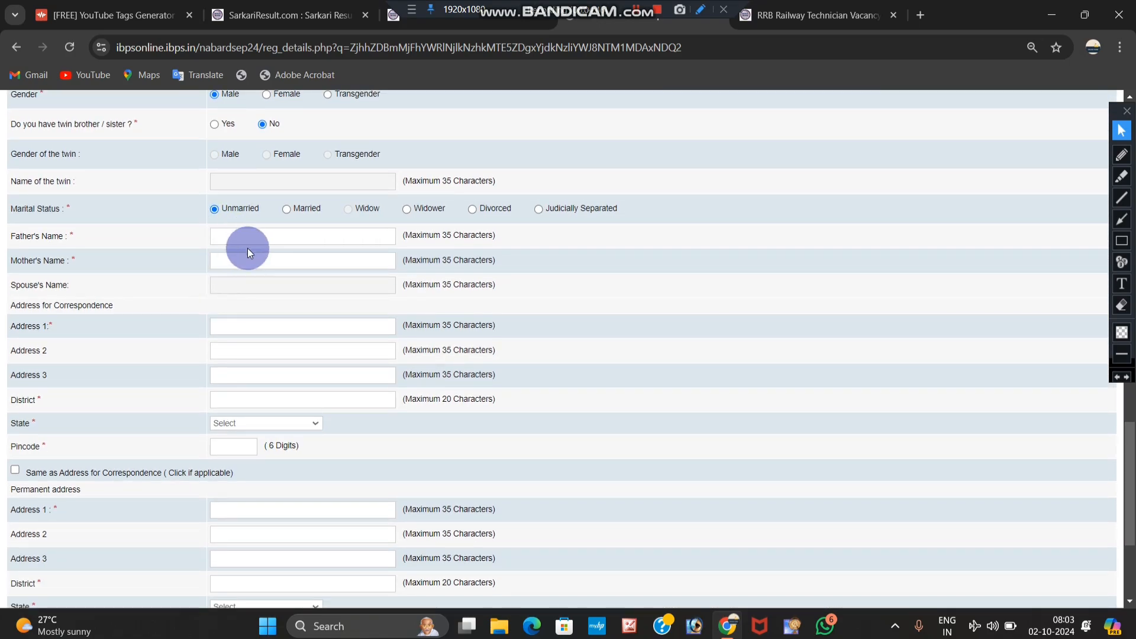
left_click(235, 260)
scroll(213, 278, "down", 1)
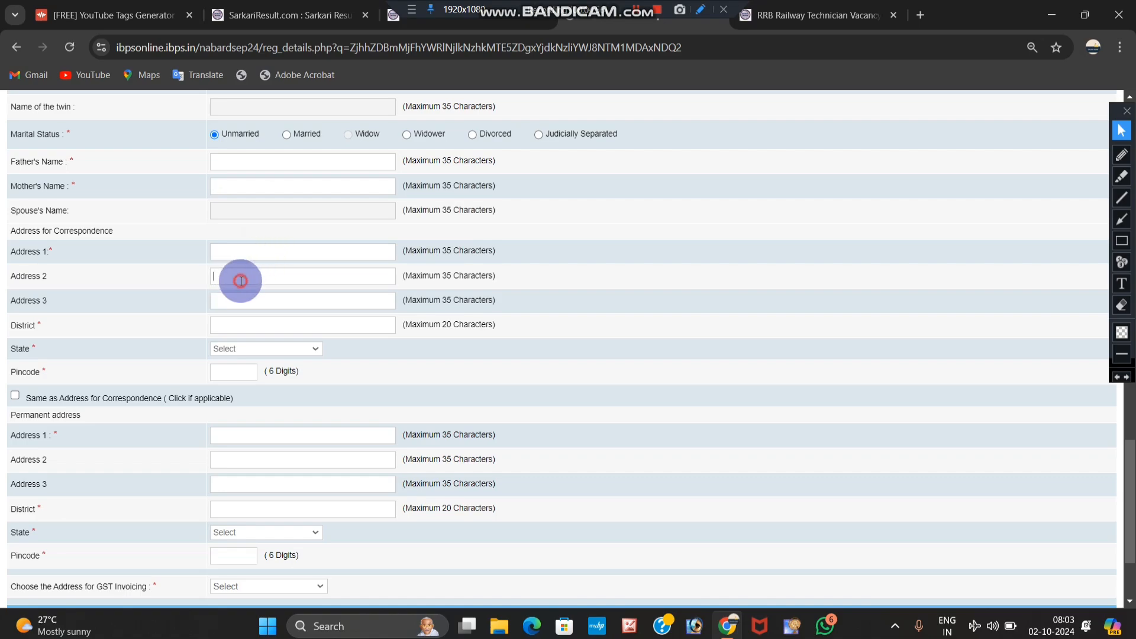
Step: Set the correspondence state to UTTAR PRADESH and pincode to 222002
left_click(241, 280)
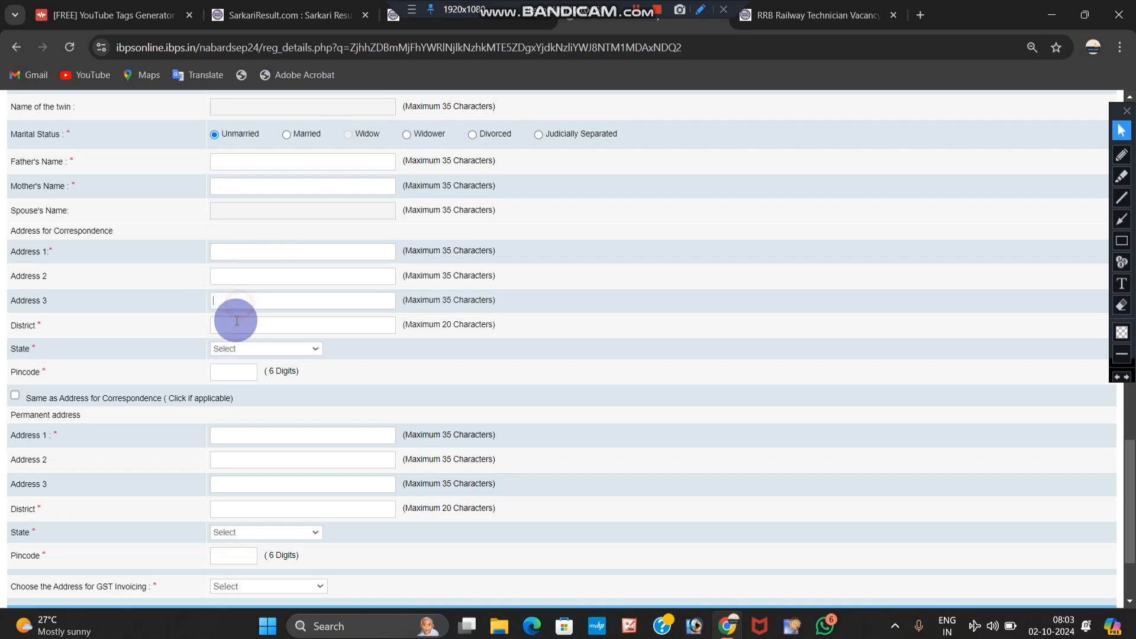
left_click(245, 349)
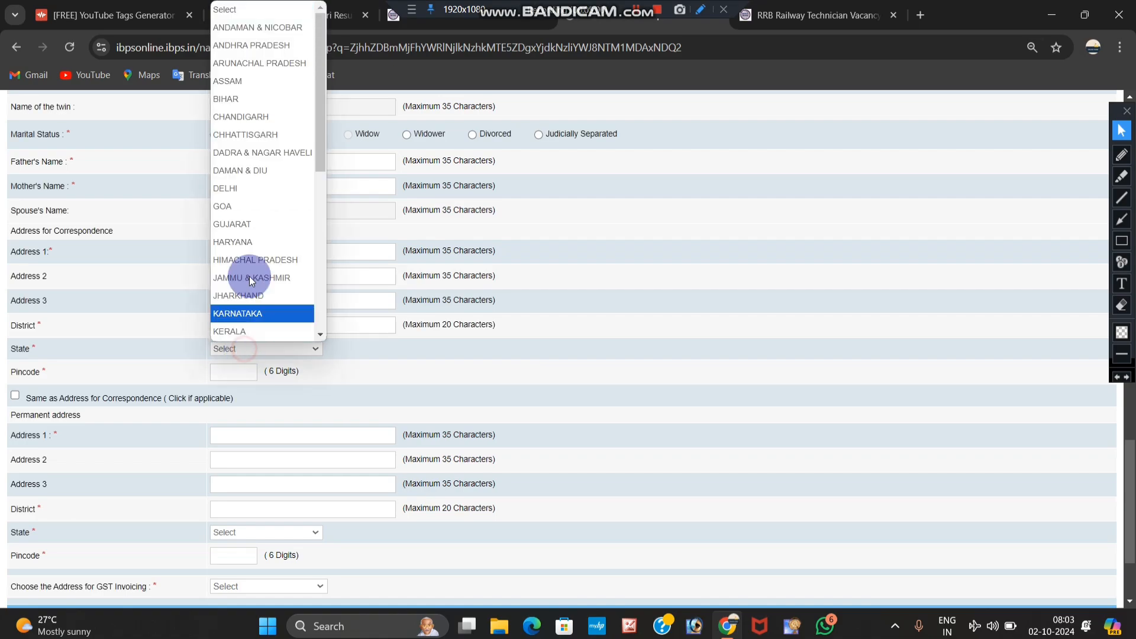
scroll(246, 231, "down", 5)
left_click(253, 296)
scroll(252, 322, "down", 2)
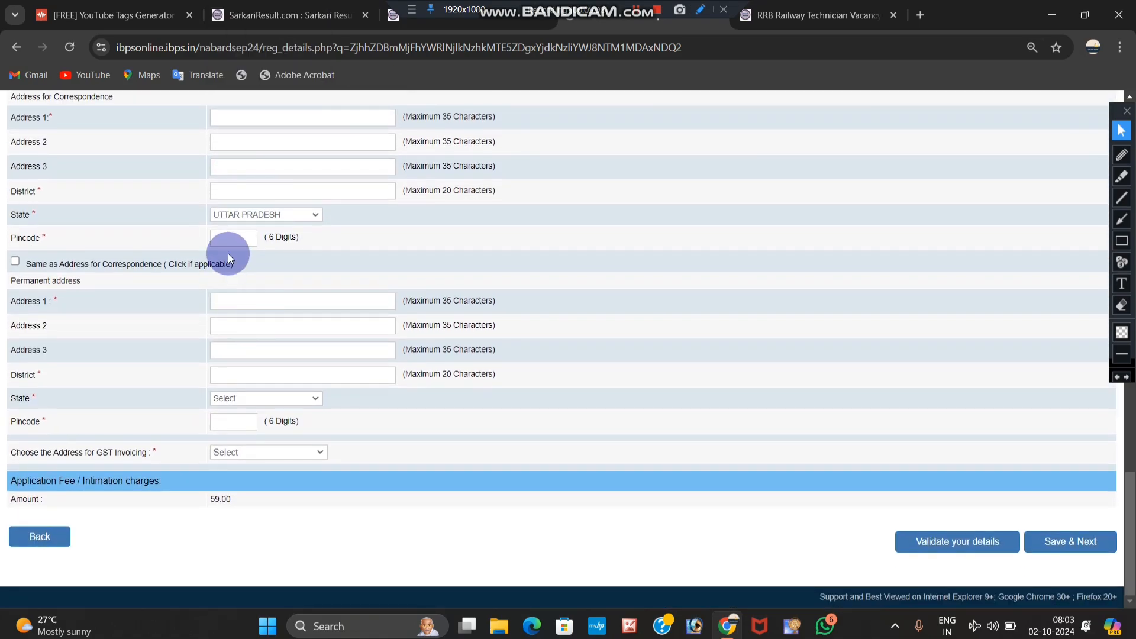
left_click(235, 232)
type("222002")
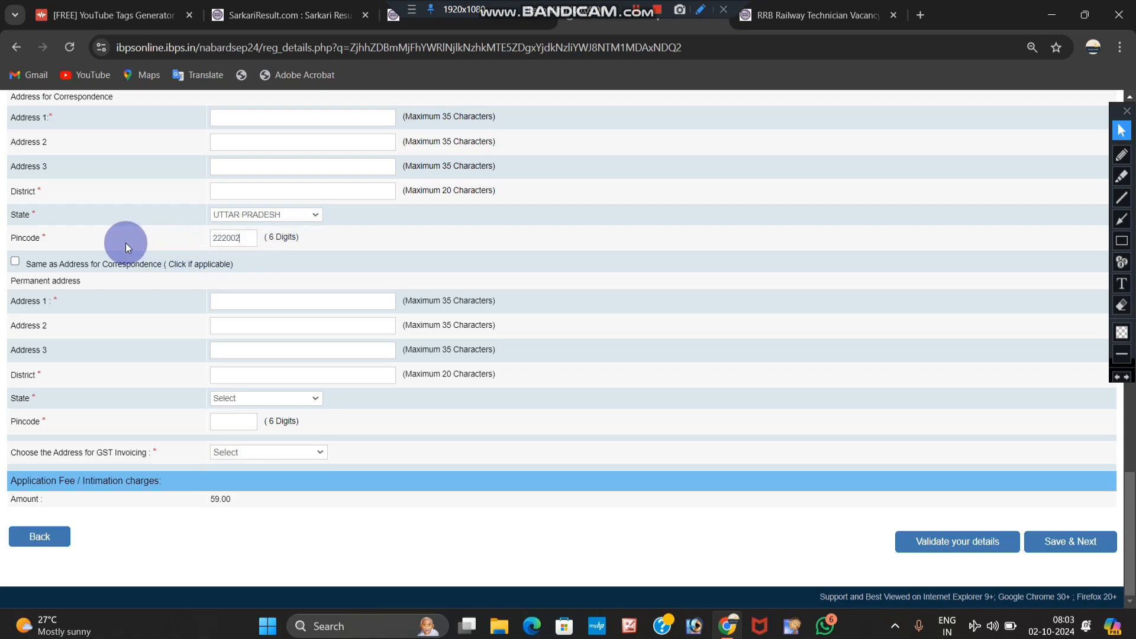
Step: Copy the correspondence address to the permanent address and bill GST to the permanent address
left_click(15, 262)
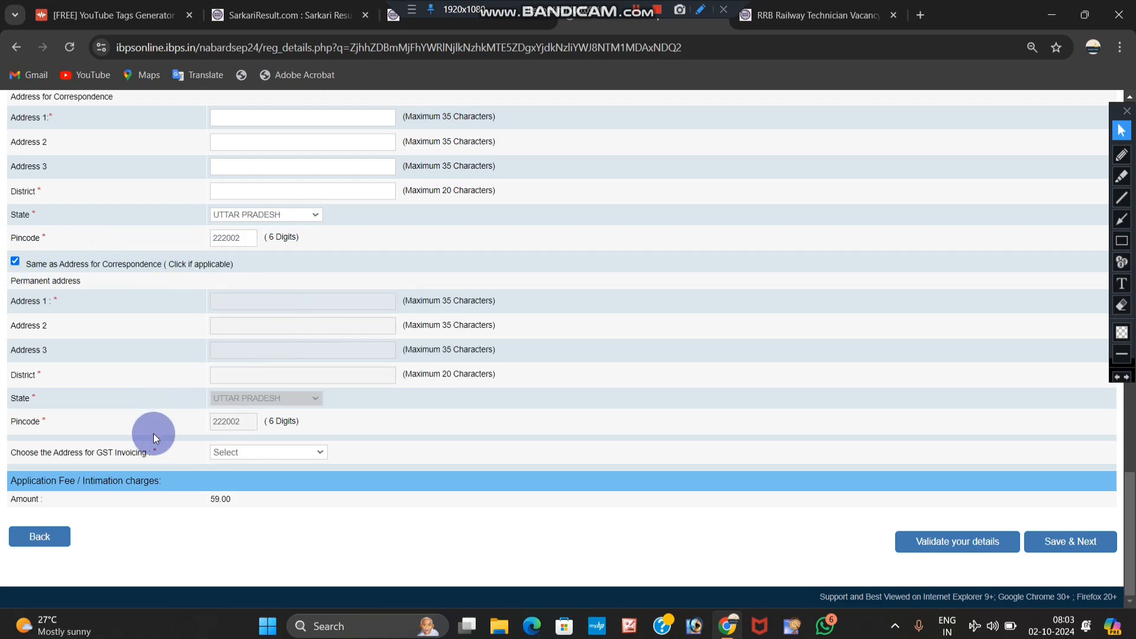
left_click(257, 452)
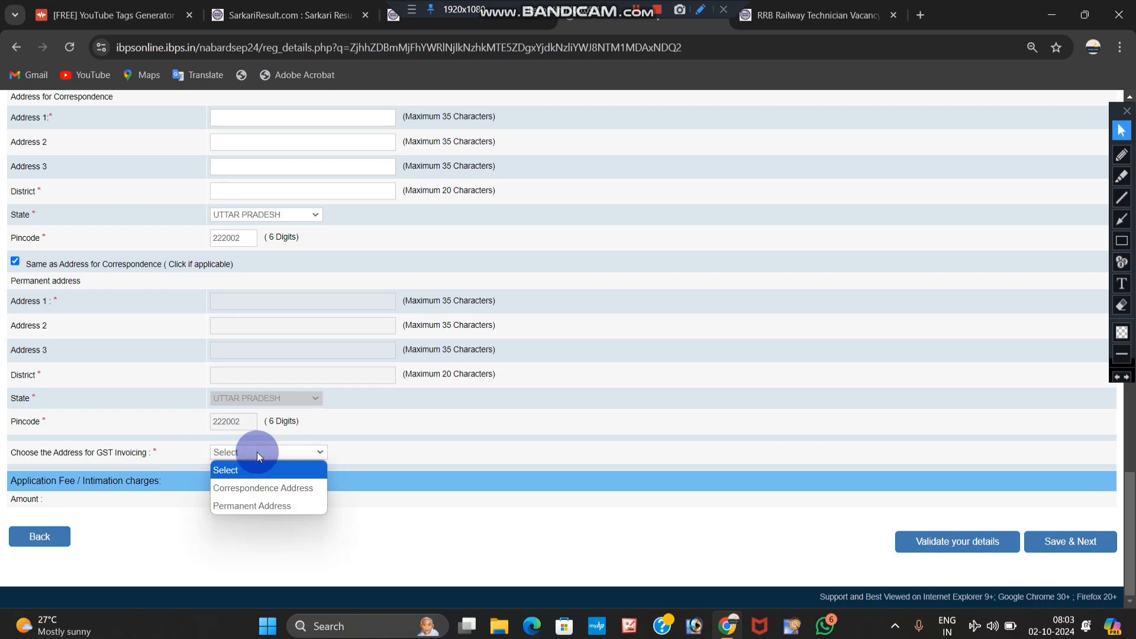
left_click(273, 509)
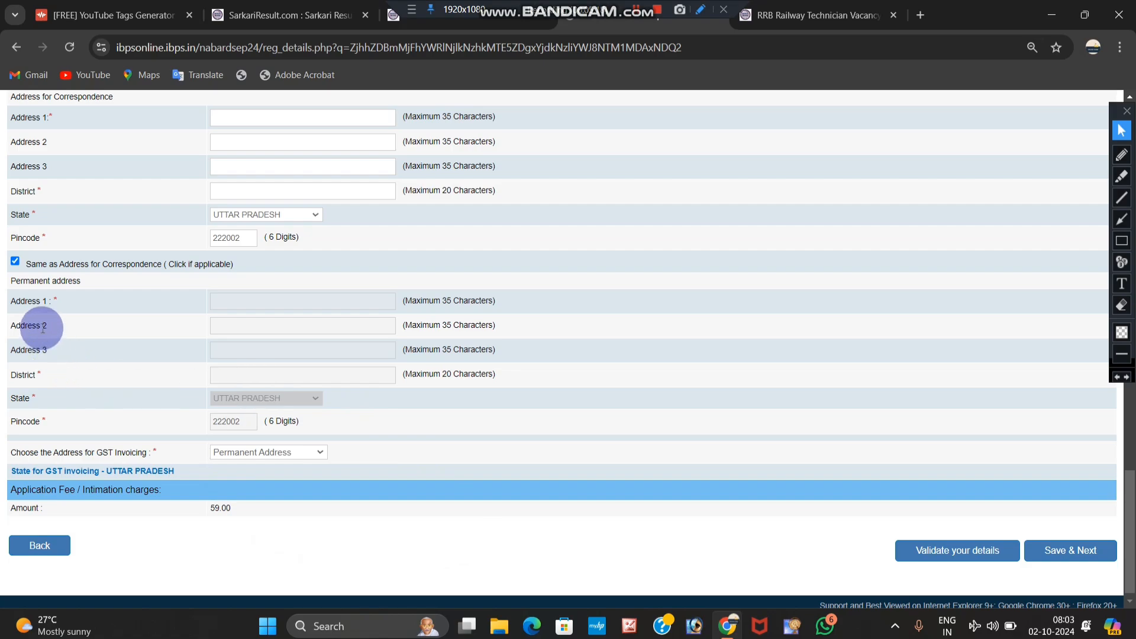
Step: Validate the form, then answer Yes to domicile and set the birth year to 1999
left_click(914, 553)
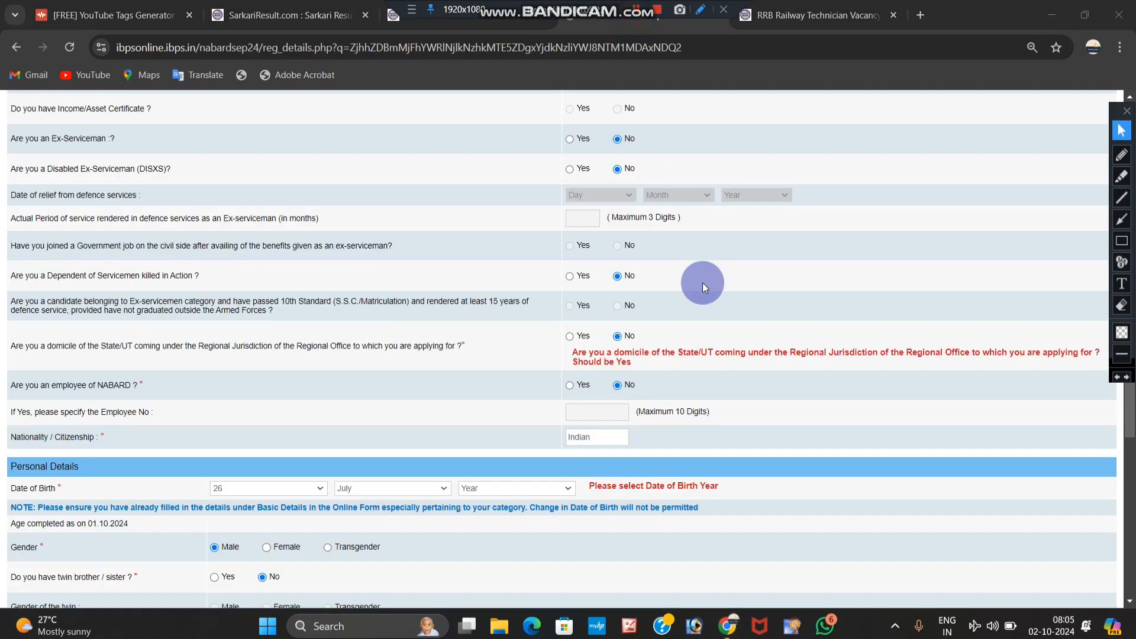
left_click(570, 338)
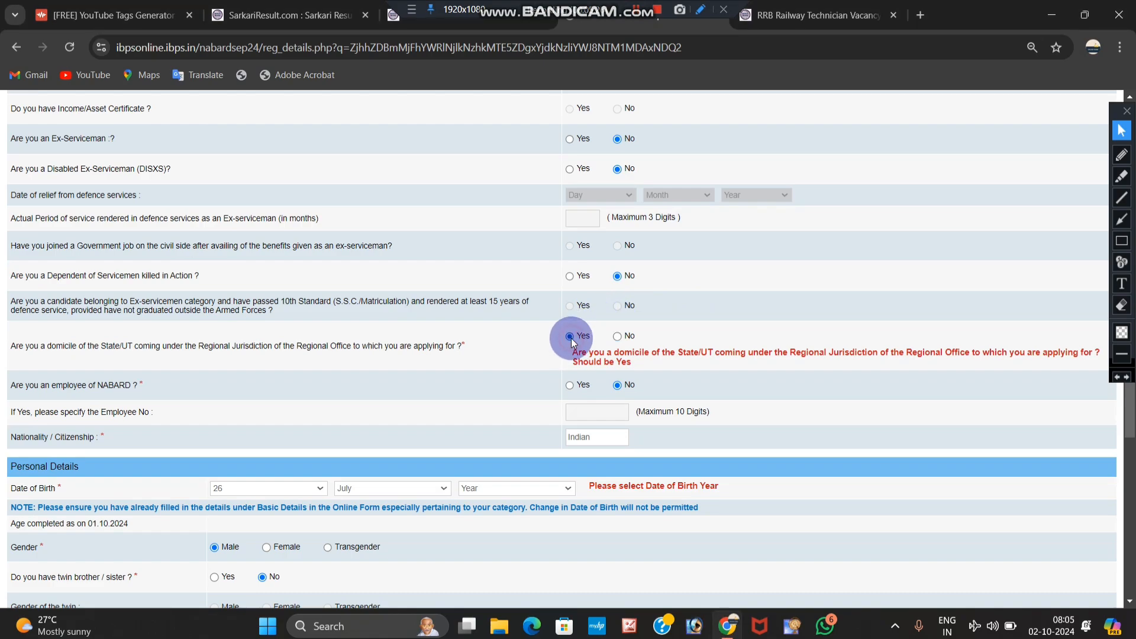
scroll(585, 337, "down", 1)
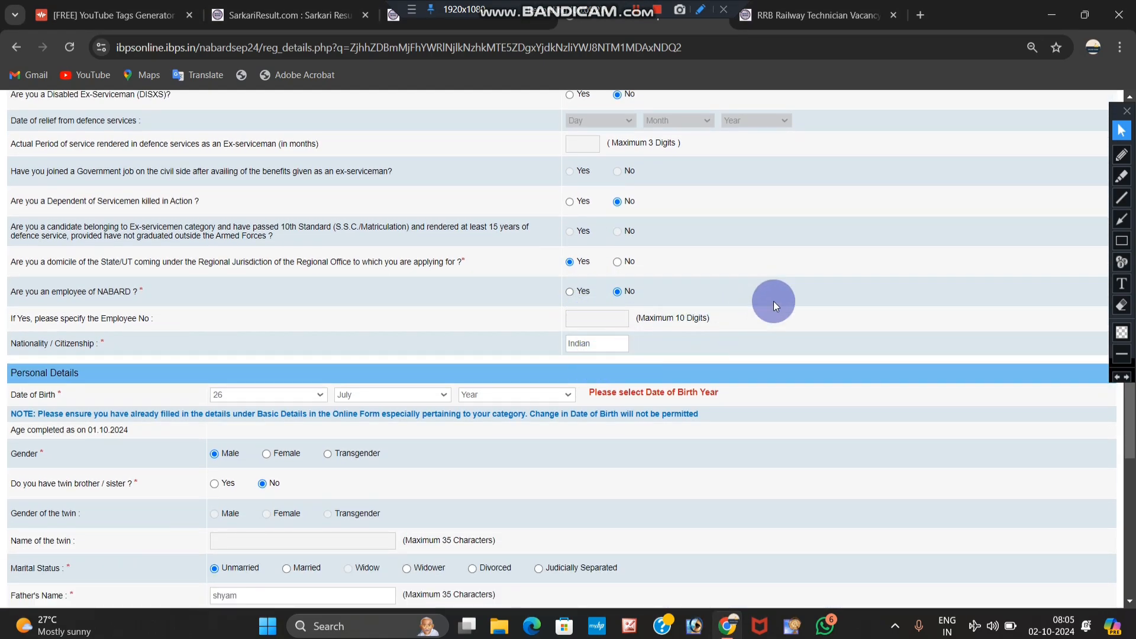
scroll(773, 306, "down", 1)
left_click(520, 320)
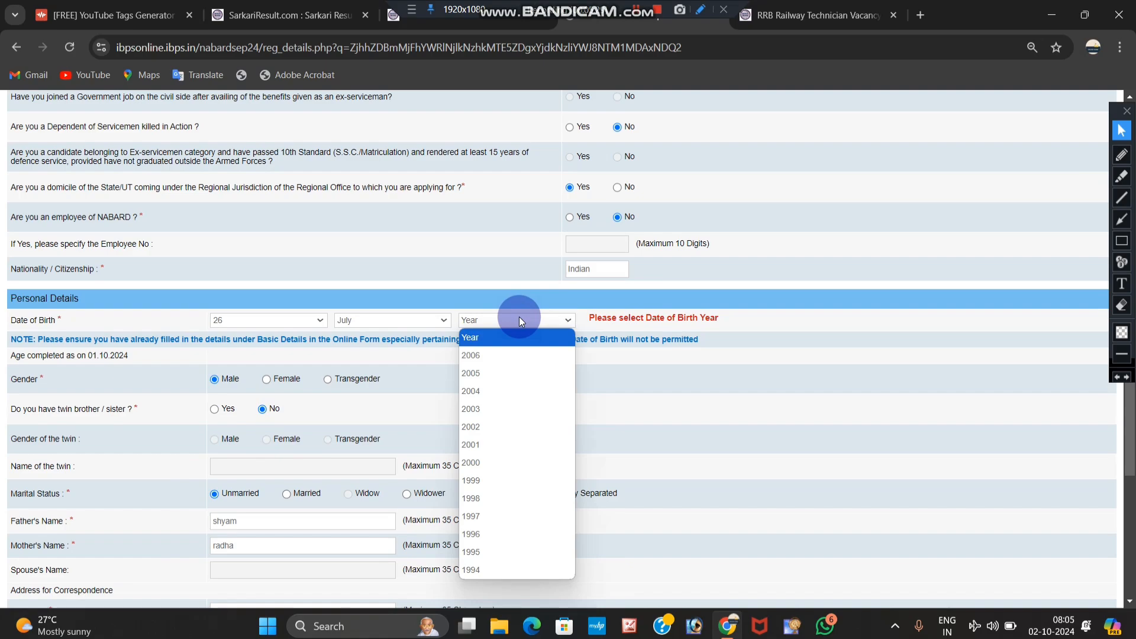
type("1999")
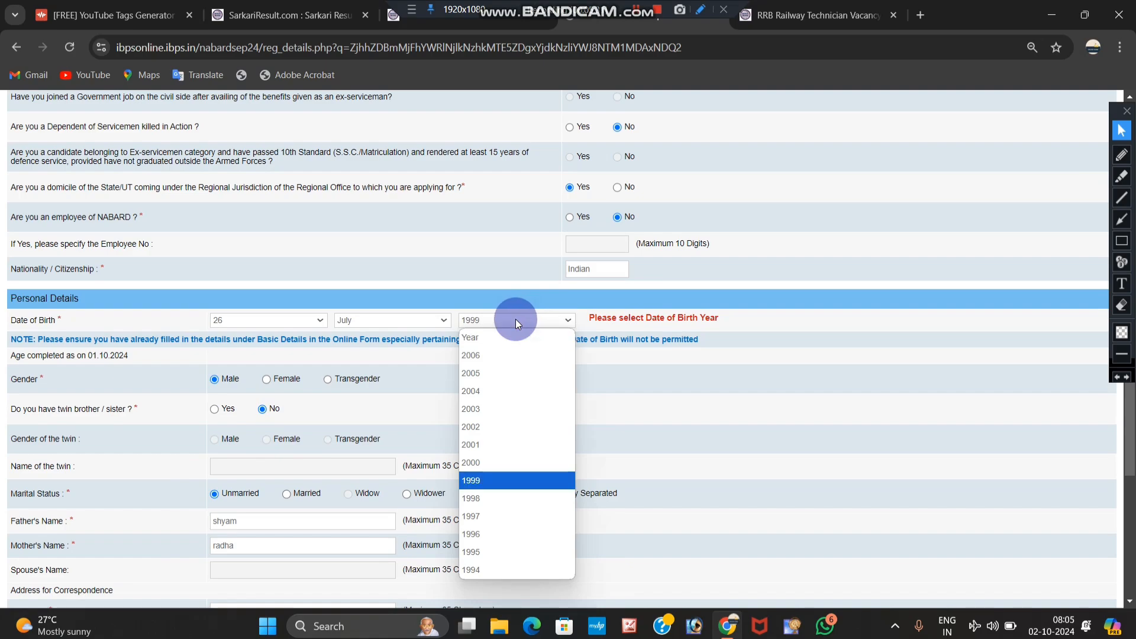
left_click(652, 308)
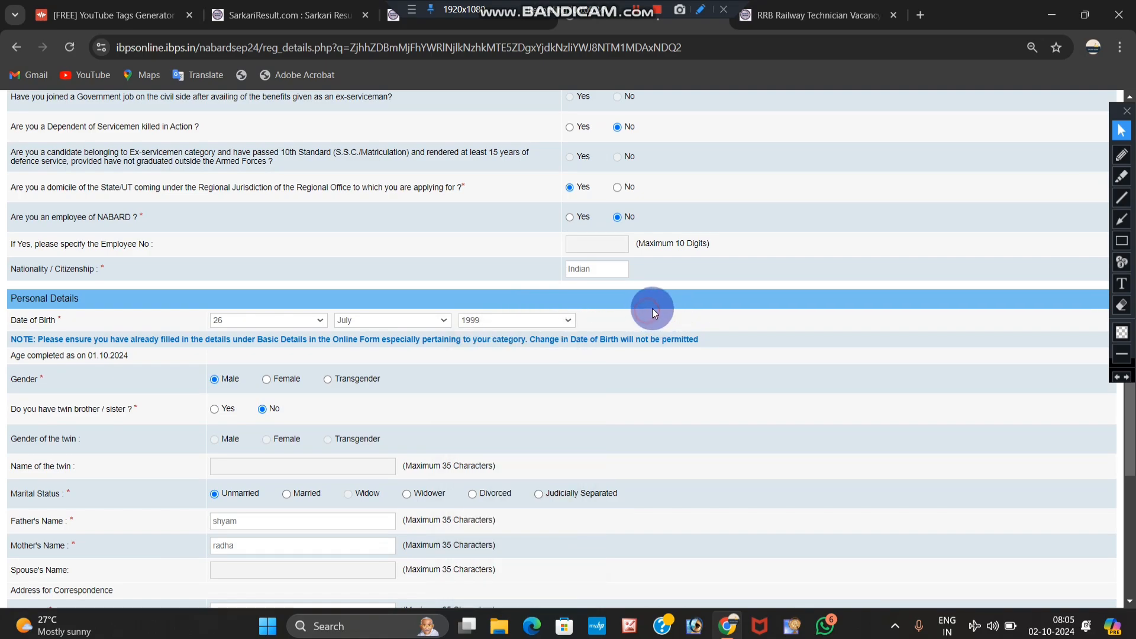
scroll(652, 308, "down", 4)
scroll(652, 308, "down", 3)
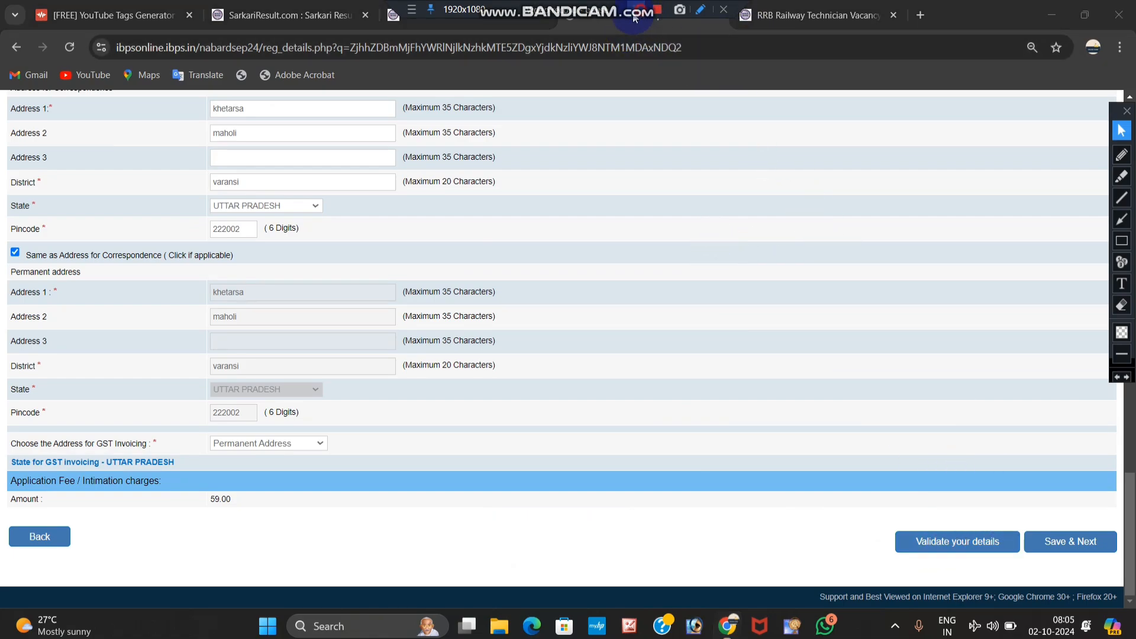
scroll(266, 278, "down", 1)
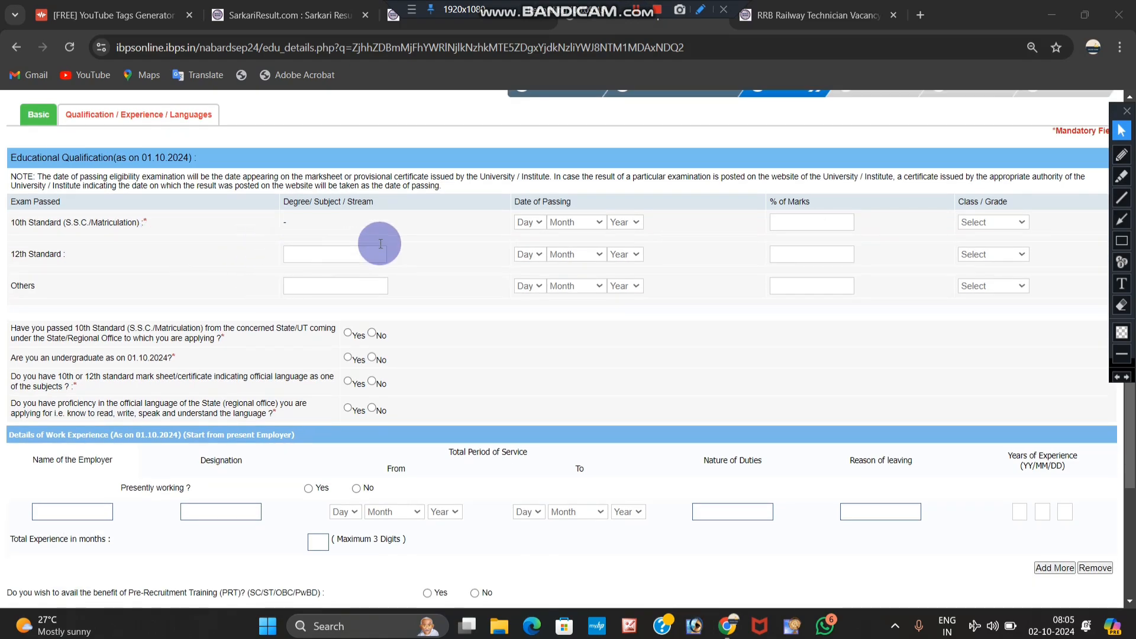
Step: Set the 10th Standard passing date to 04 February 2016
left_click(528, 229)
left_click(503, 311)
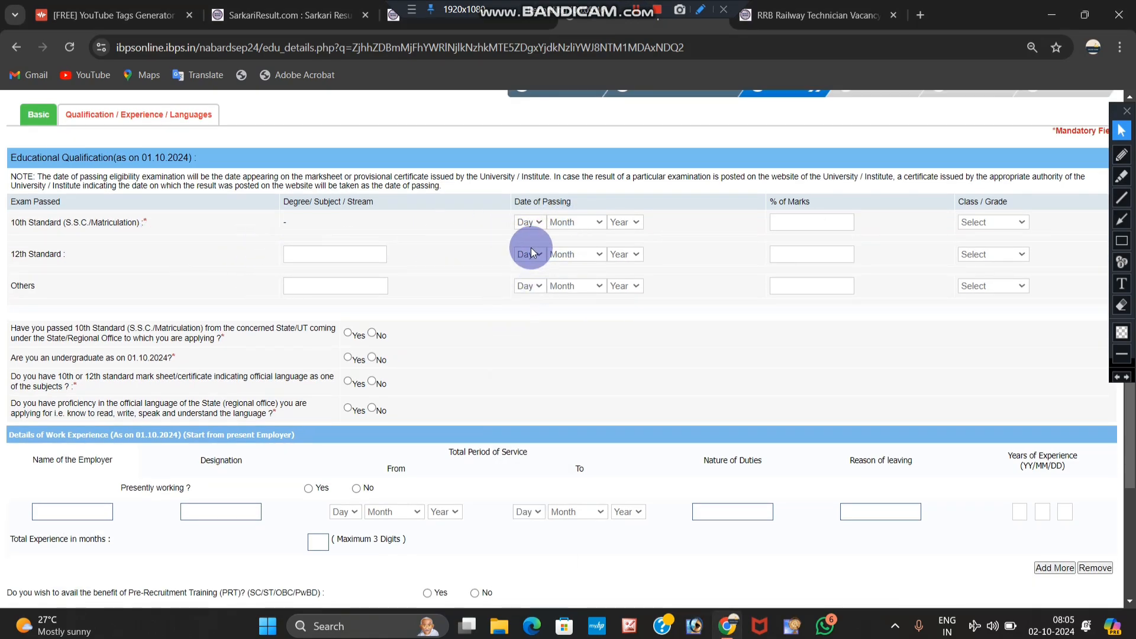
left_click(526, 222)
left_click(521, 310)
left_click(595, 223)
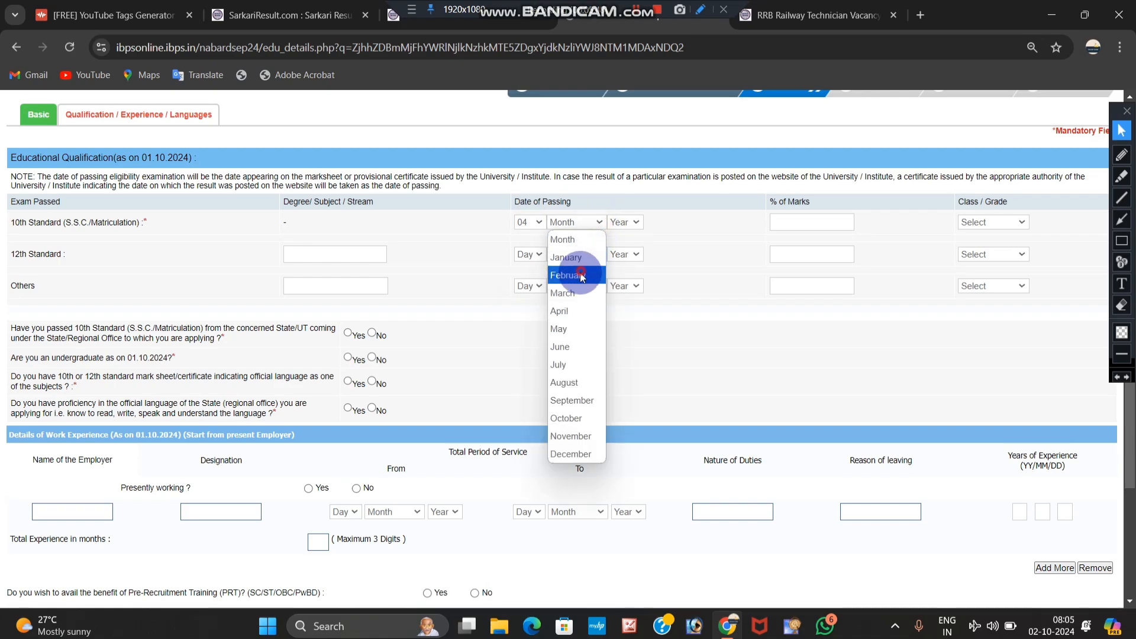
left_click(581, 277)
left_click(624, 222)
left_click(609, 332)
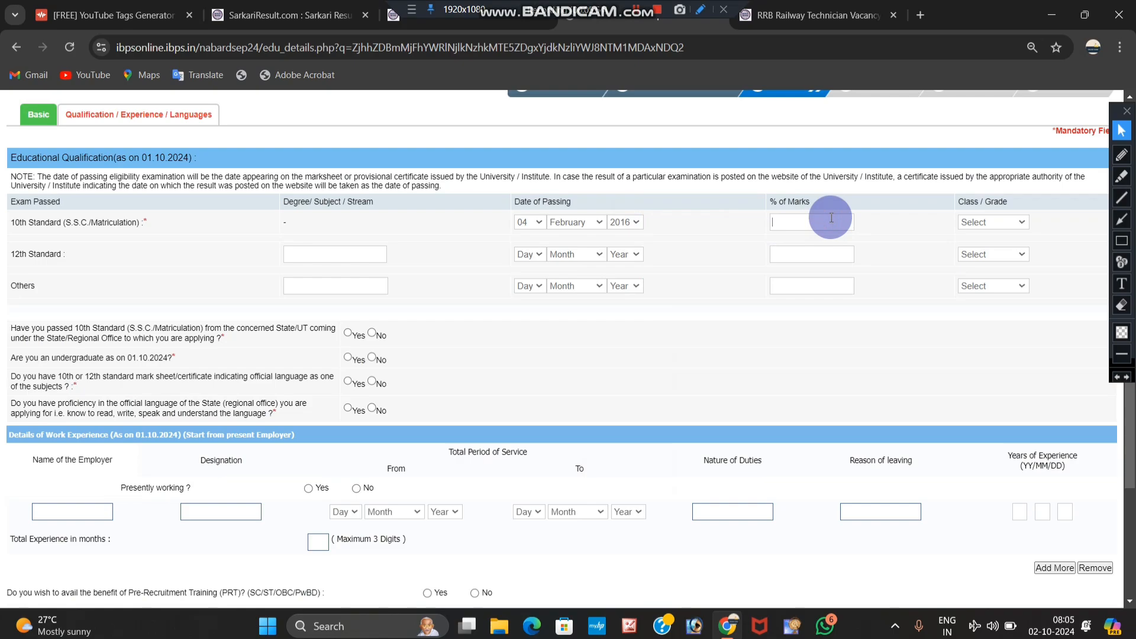
Step: Enter 60% marks with Second Class, and answer Yes to the state-passing and undergraduate questions
type("60")
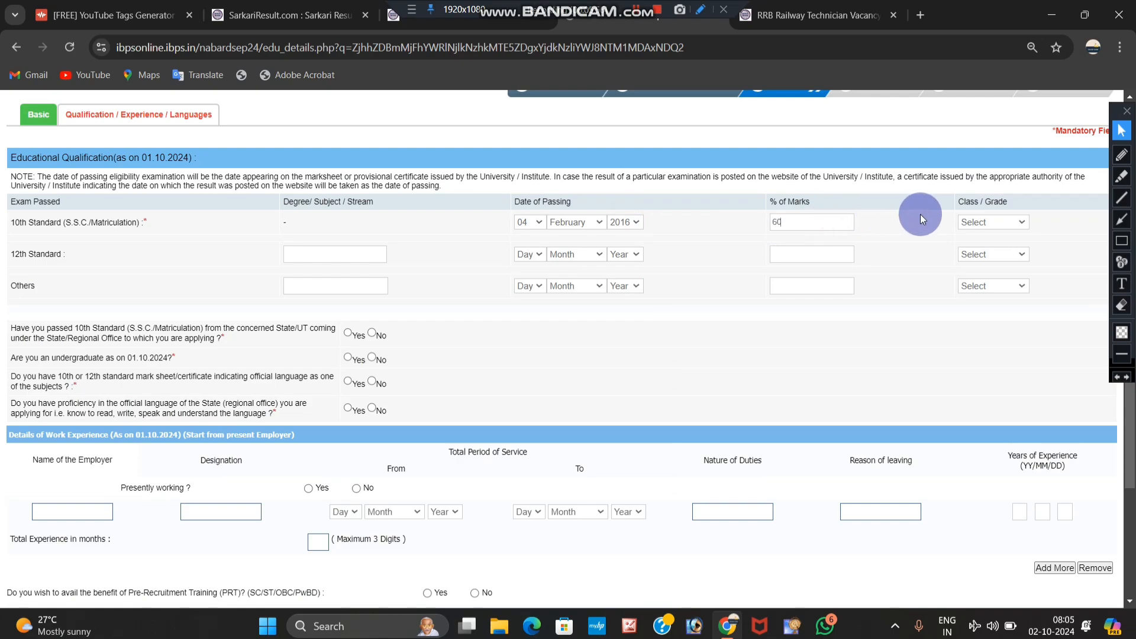
left_click(985, 221)
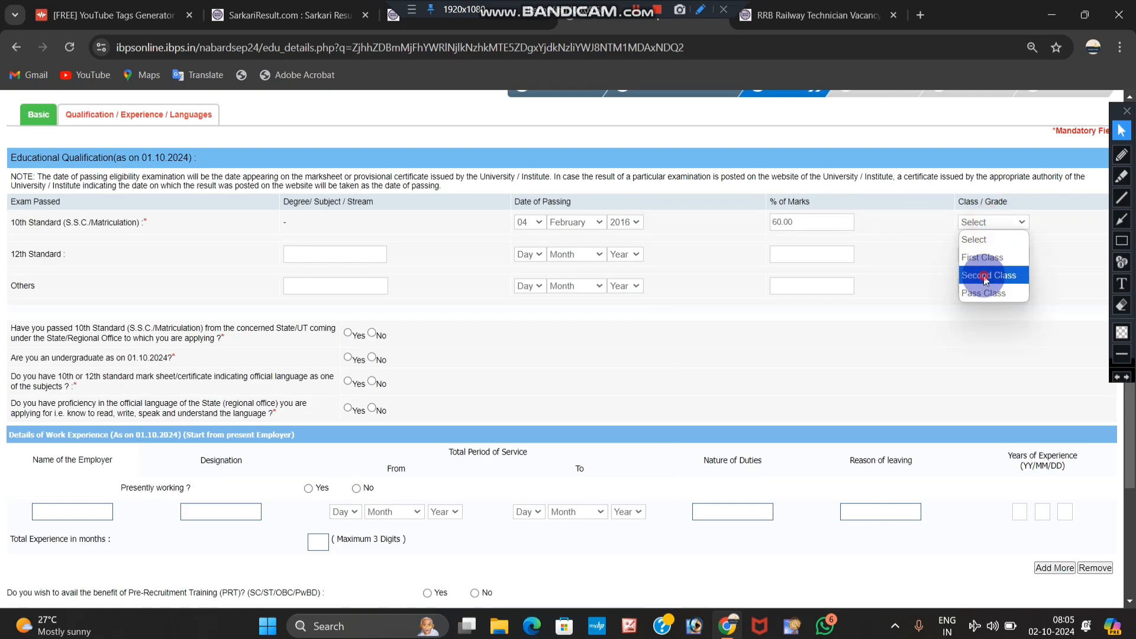
left_click(986, 274)
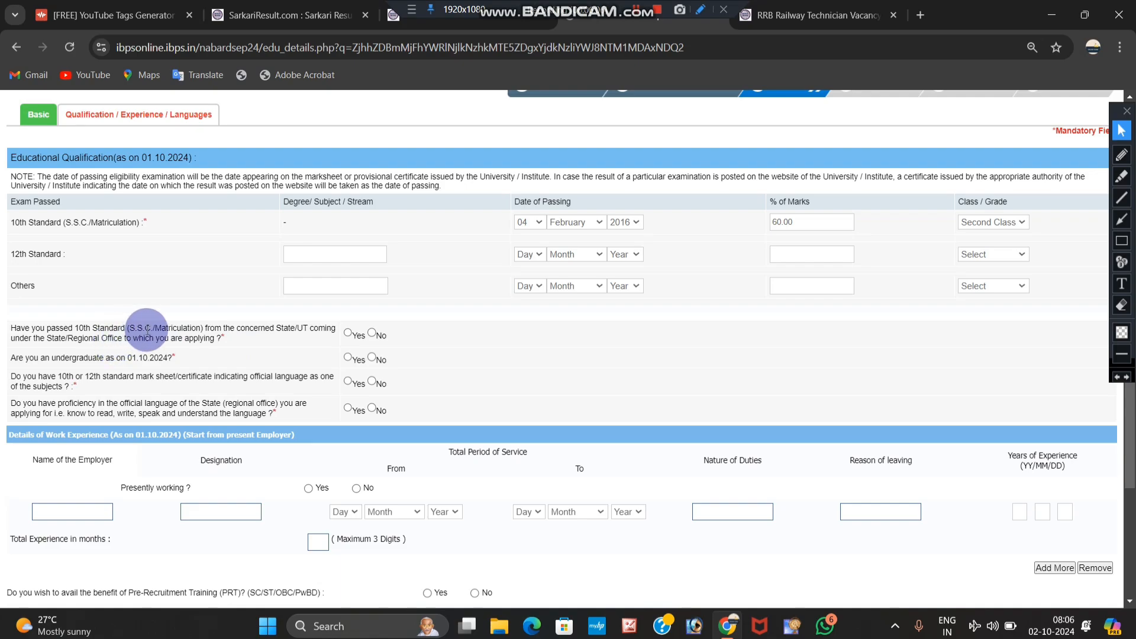
left_click(347, 339)
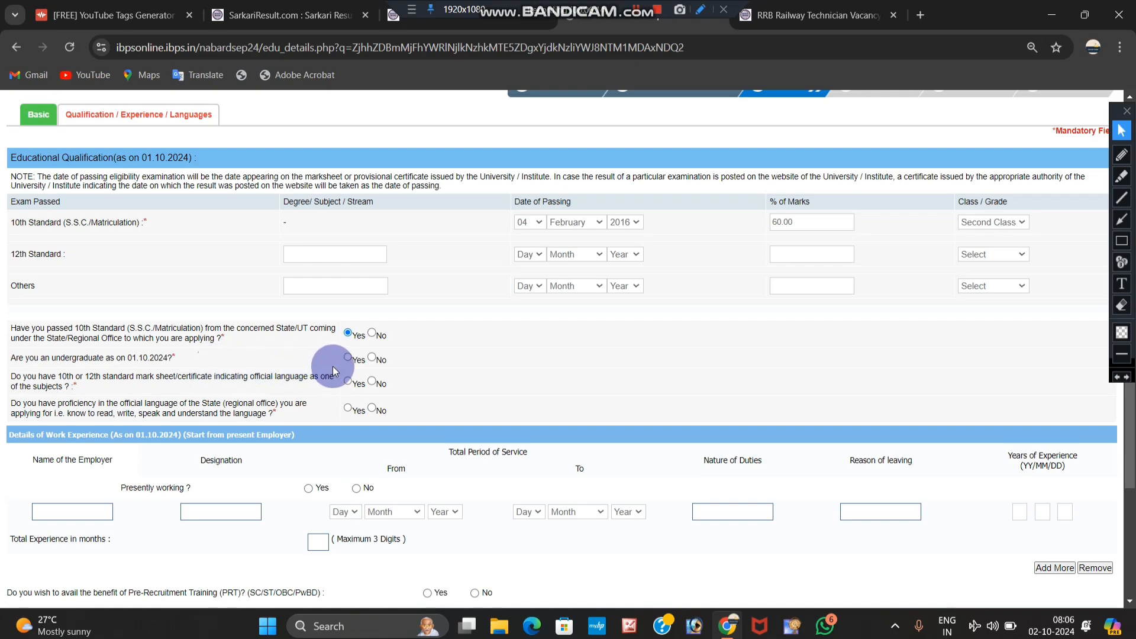
left_click(349, 358)
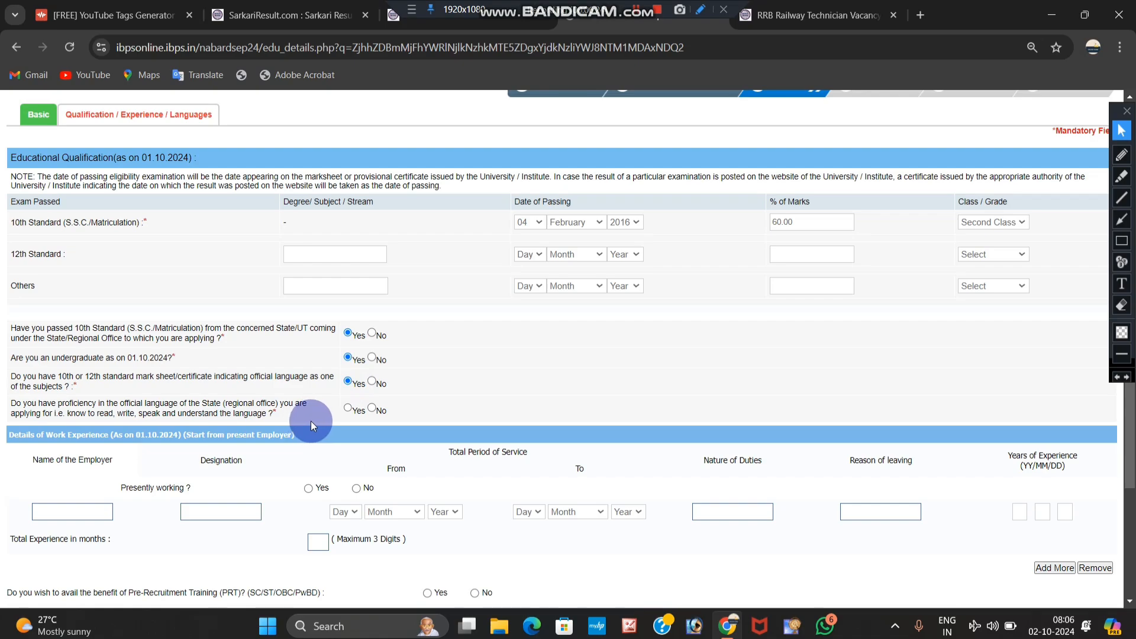
Step: Answer Yes to official-language proficiency and add Hindi as read, written and spoken
left_click(348, 408)
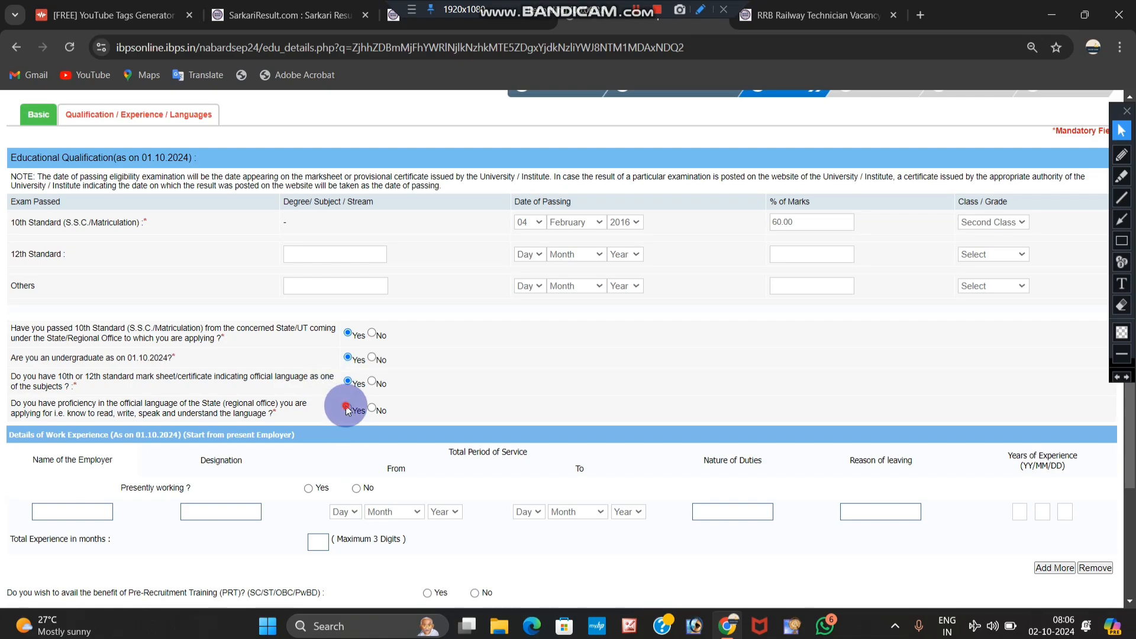
scroll(344, 427, "down", 2)
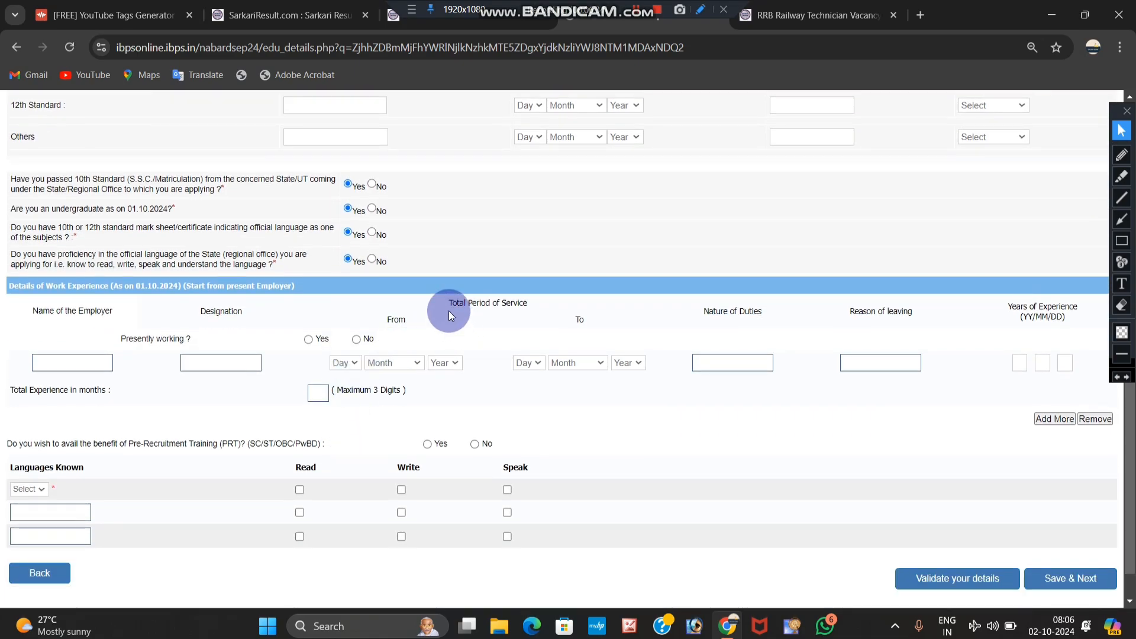
scroll(360, 338, "down", 1)
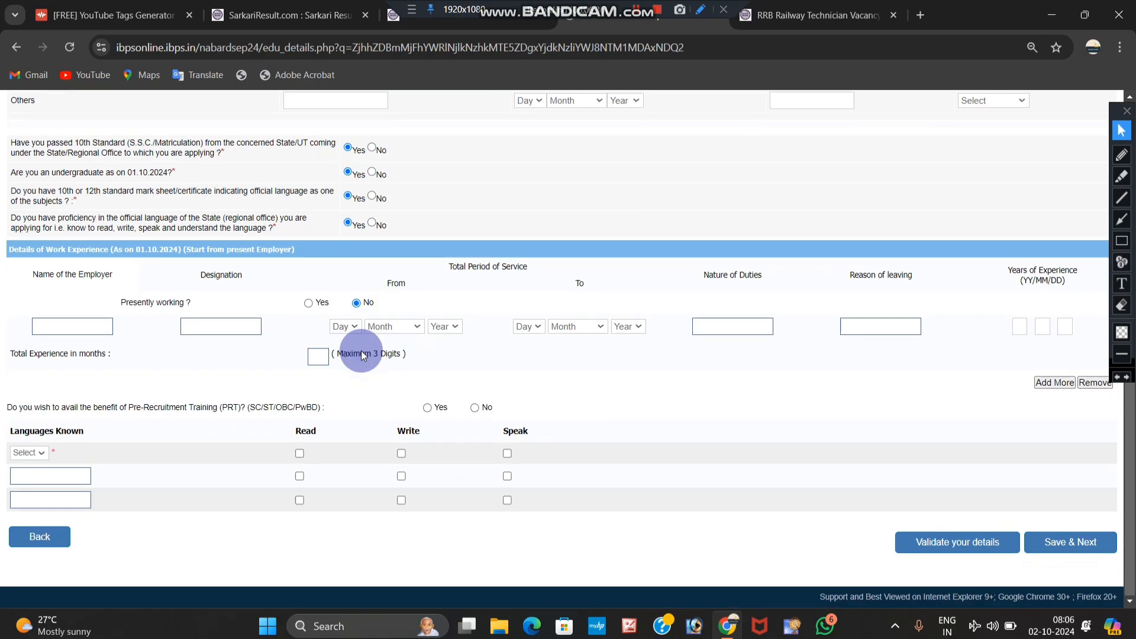
left_click(31, 454)
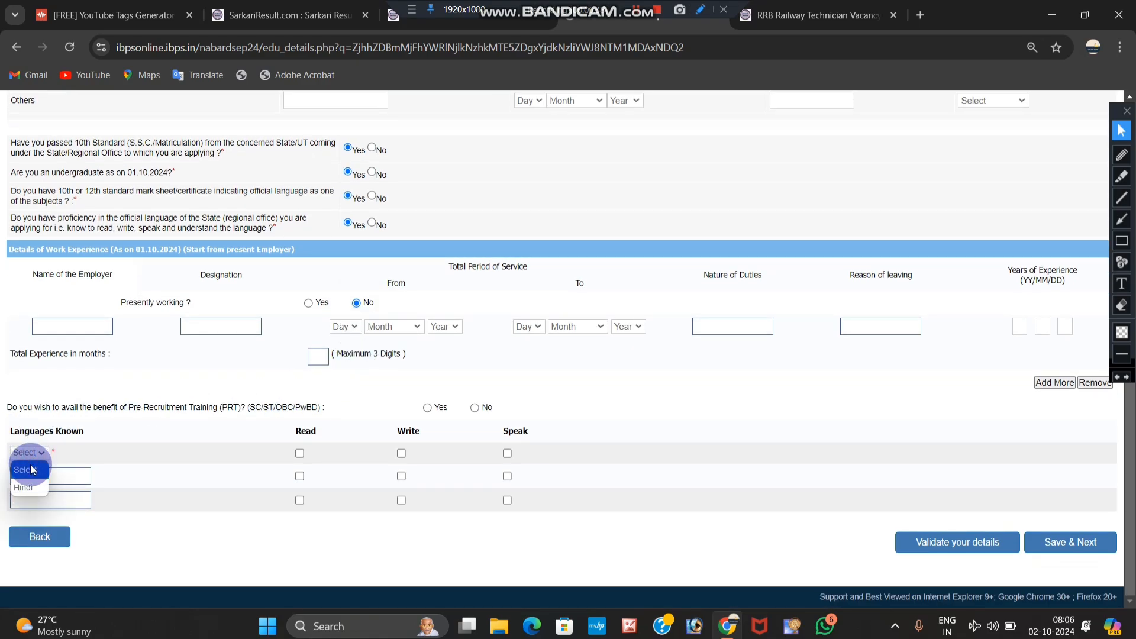
left_click(31, 469)
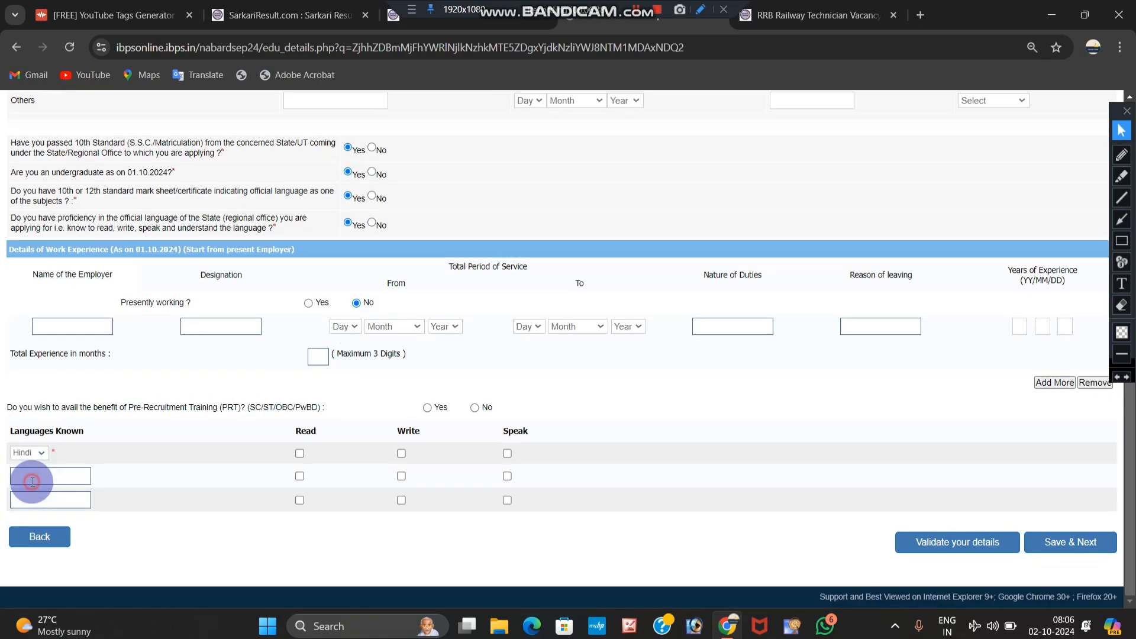
left_click(298, 453)
left_click(401, 453)
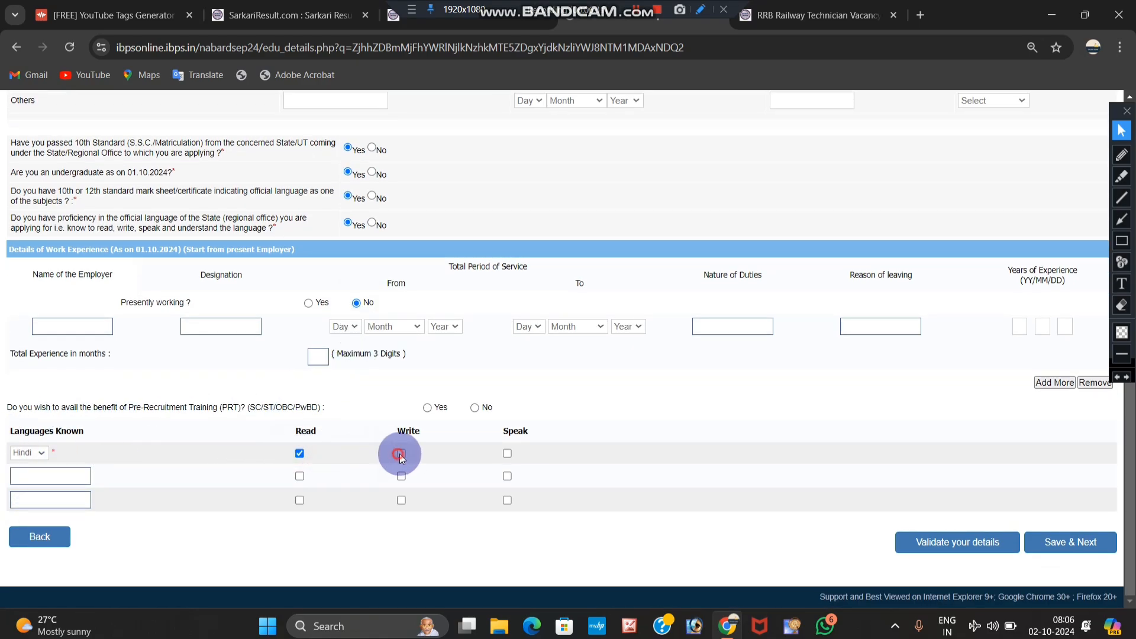
left_click(507, 454)
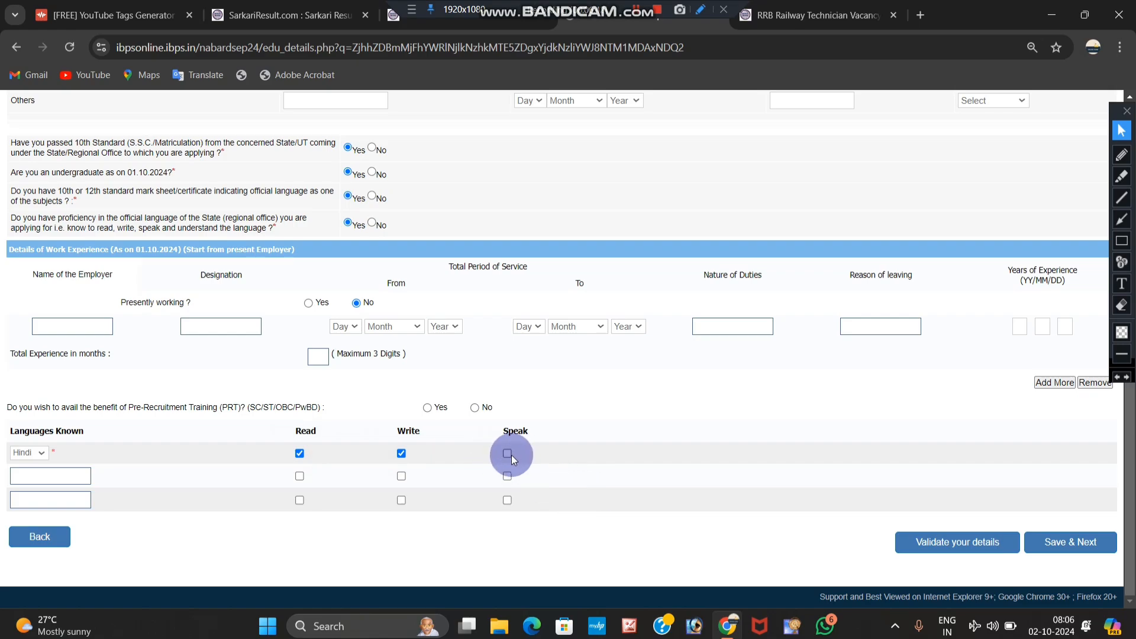
Step: Add English as read and written, choose No for pre-recruitment training, and save
left_click(59, 477)
type("e")
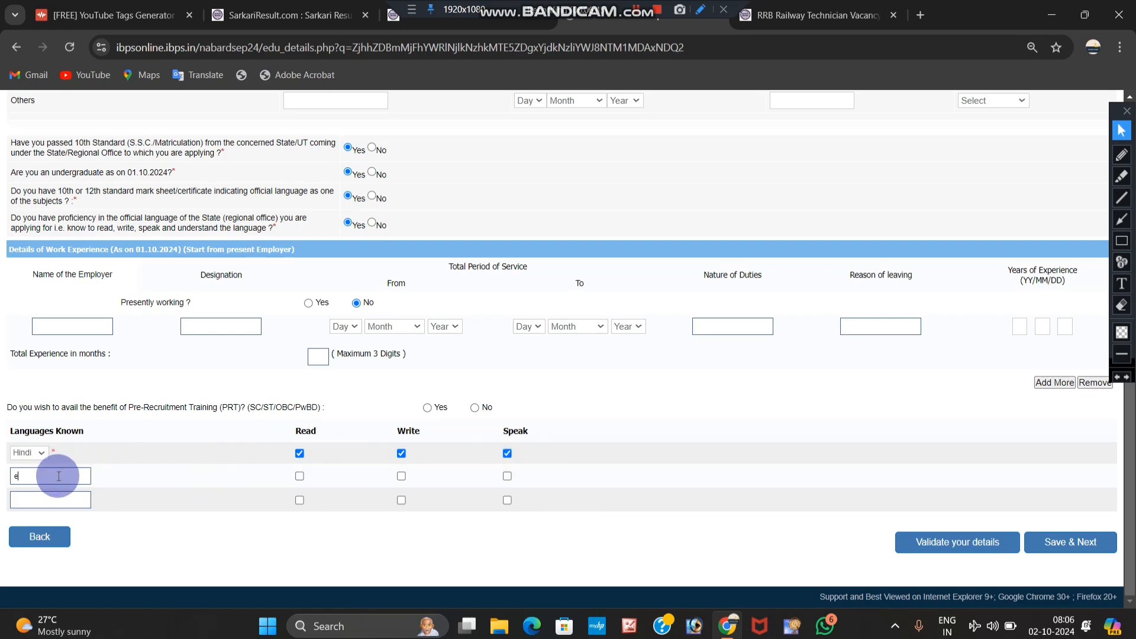
type("nglsih")
left_click(299, 477)
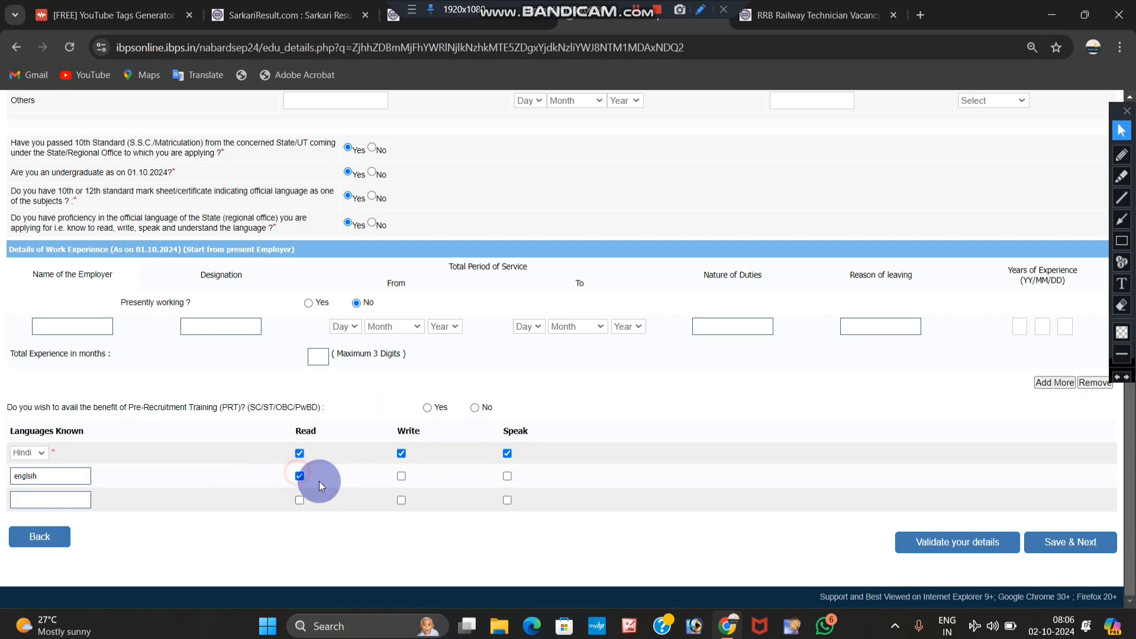
left_click(402, 476)
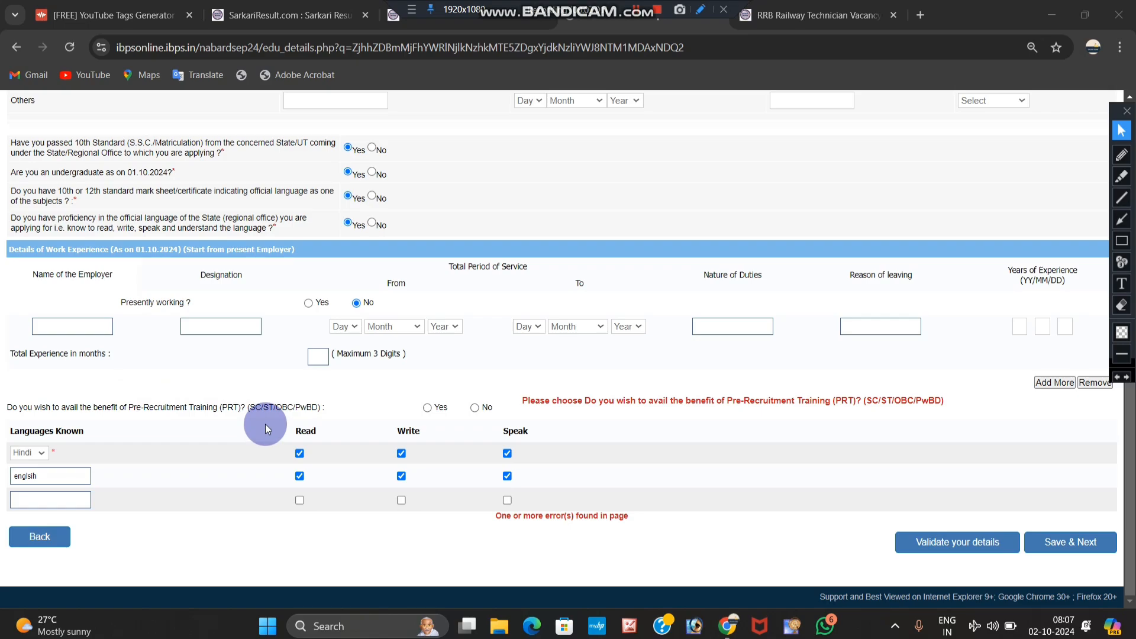
left_click(428, 407)
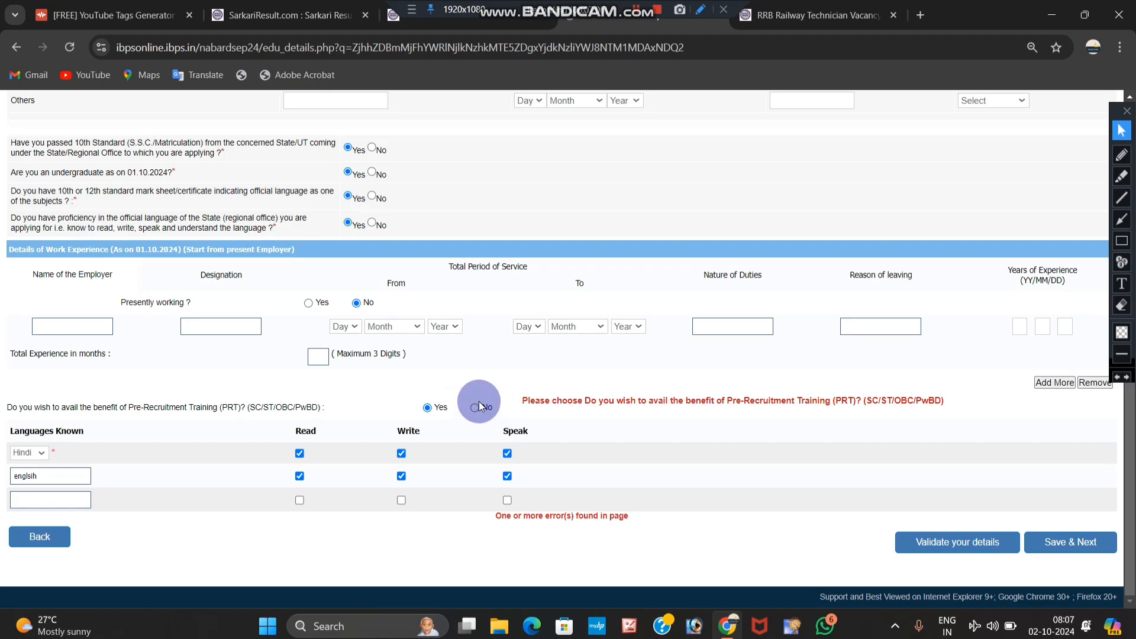
left_click(474, 407)
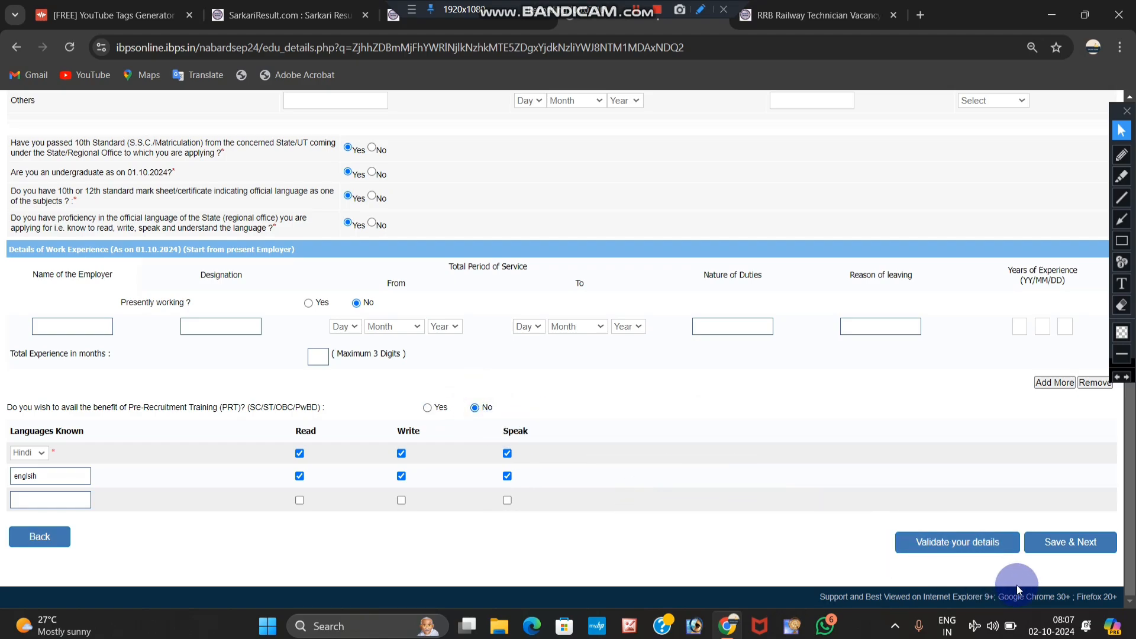
left_click(1070, 551)
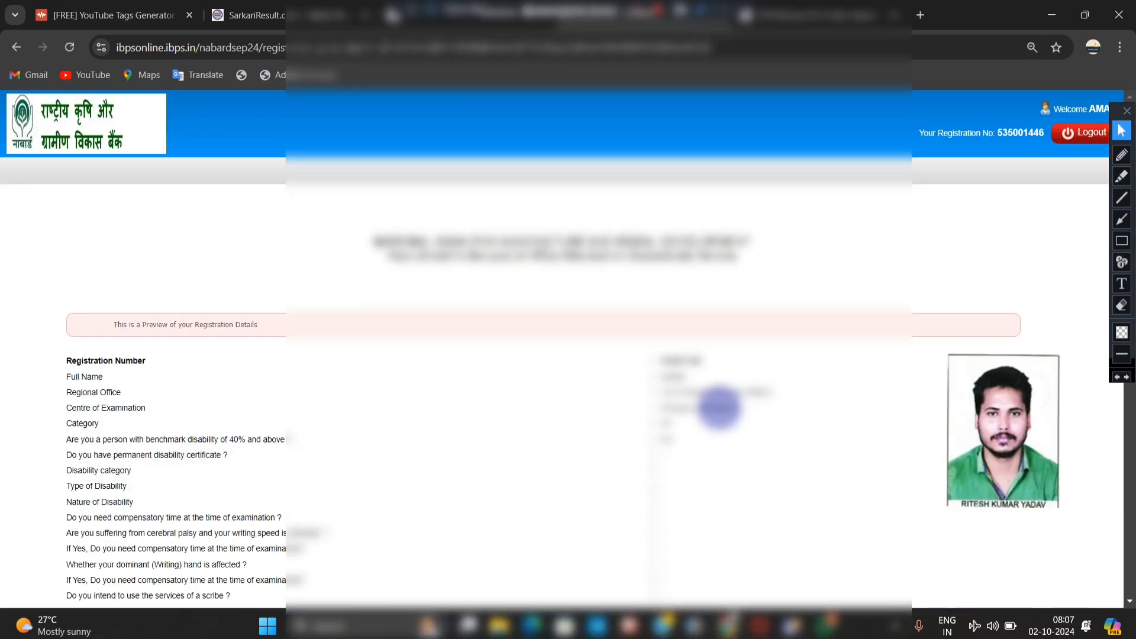
Step: Tick I Agree on the declaration, submit Complete Registration, and accept both confirmation dialogs
scroll(719, 408, "down", 20)
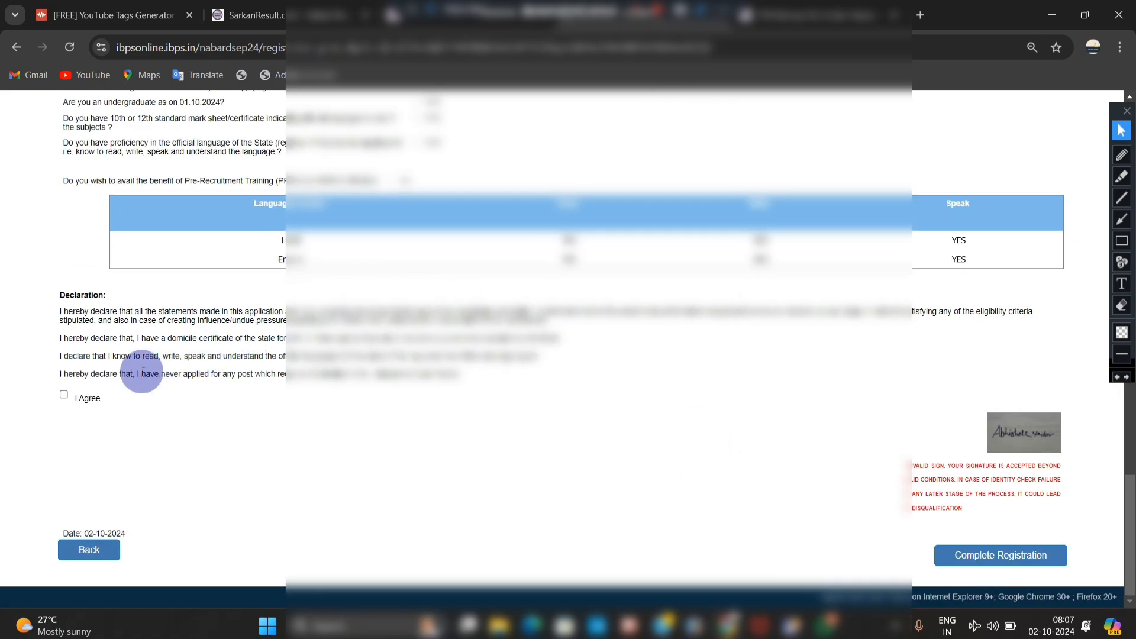
left_click(64, 397)
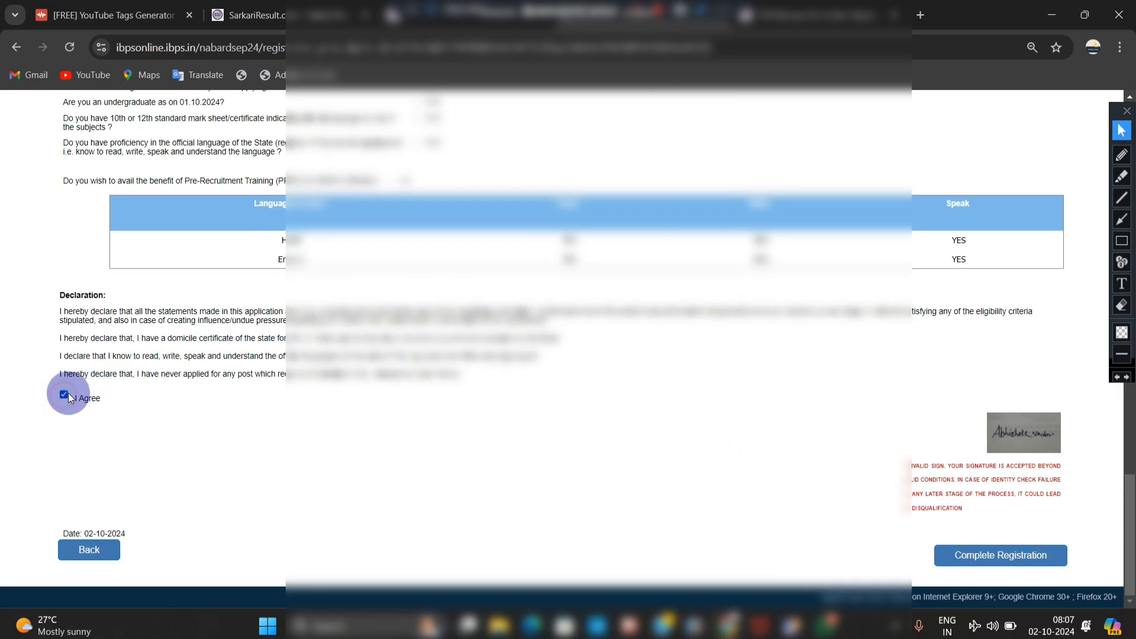
left_click(965, 557)
left_click(627, 194)
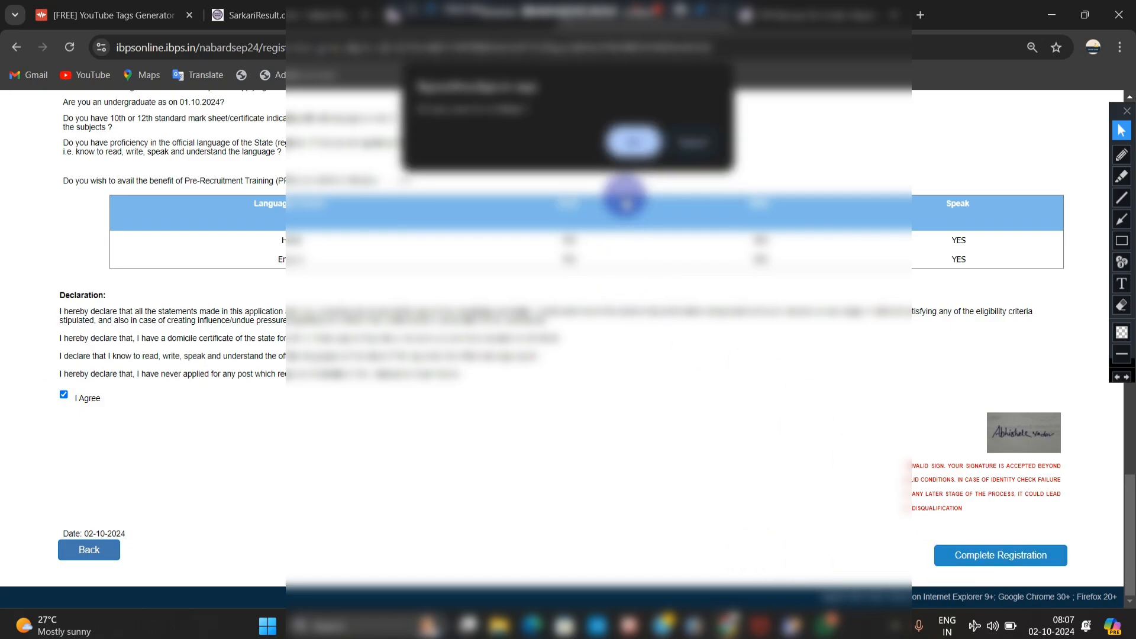
left_click(632, 142)
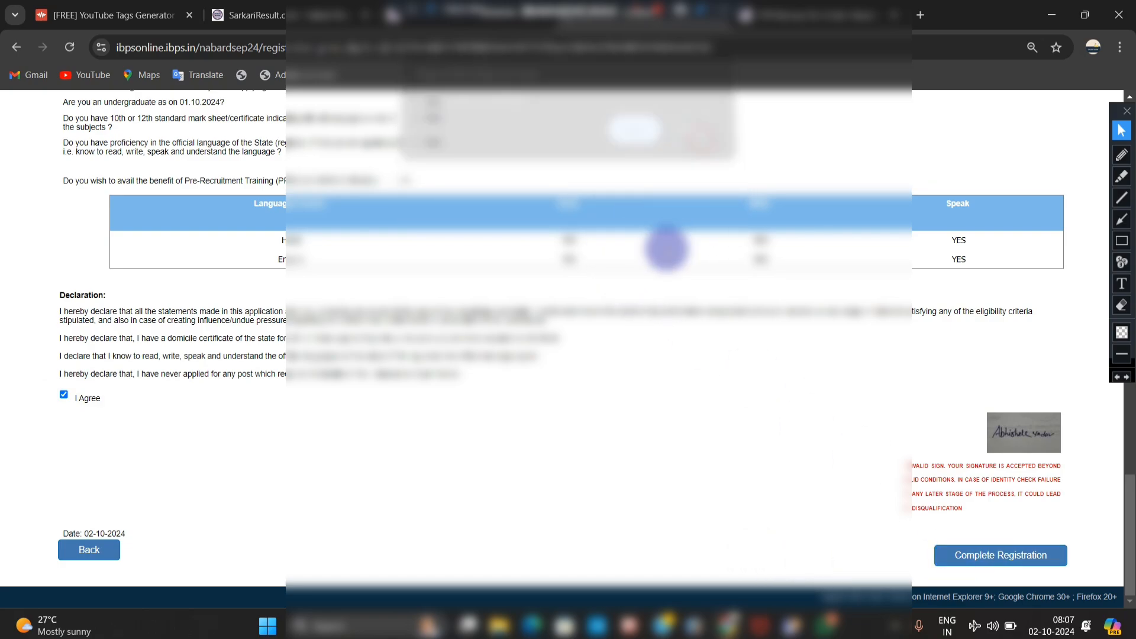
scroll(674, 303, "up", 4)
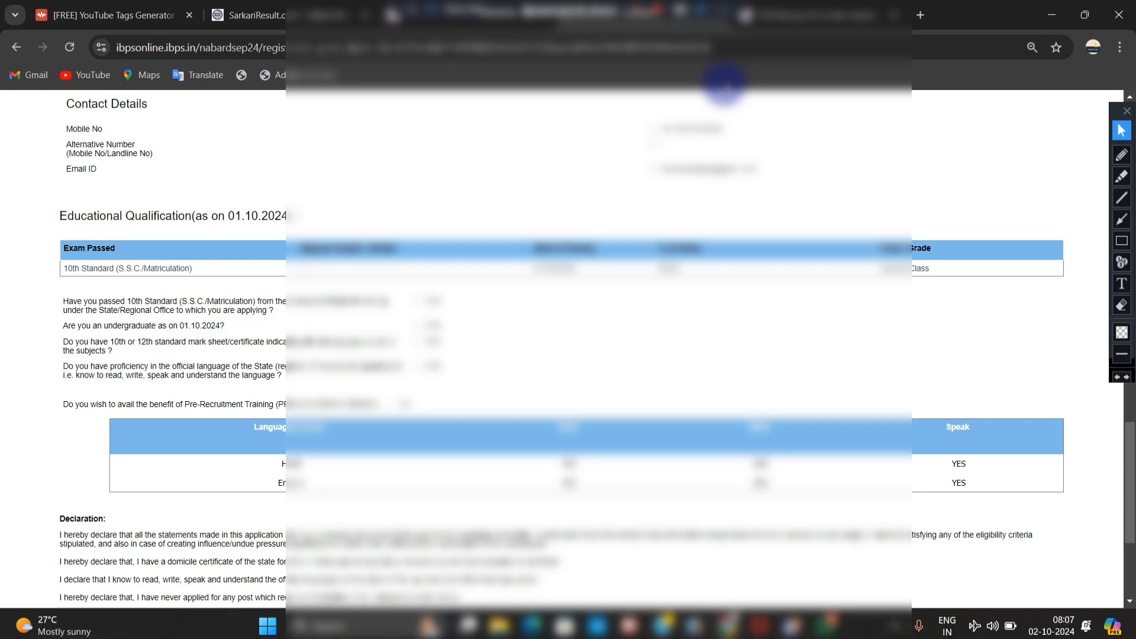
left_click(643, 11)
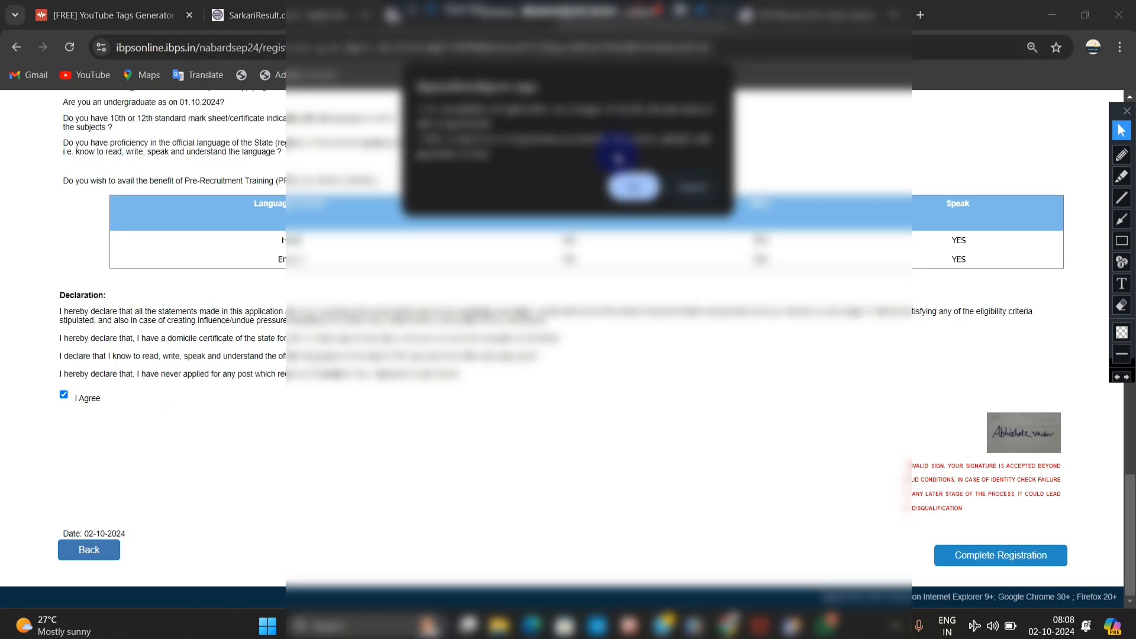
left_click(632, 187)
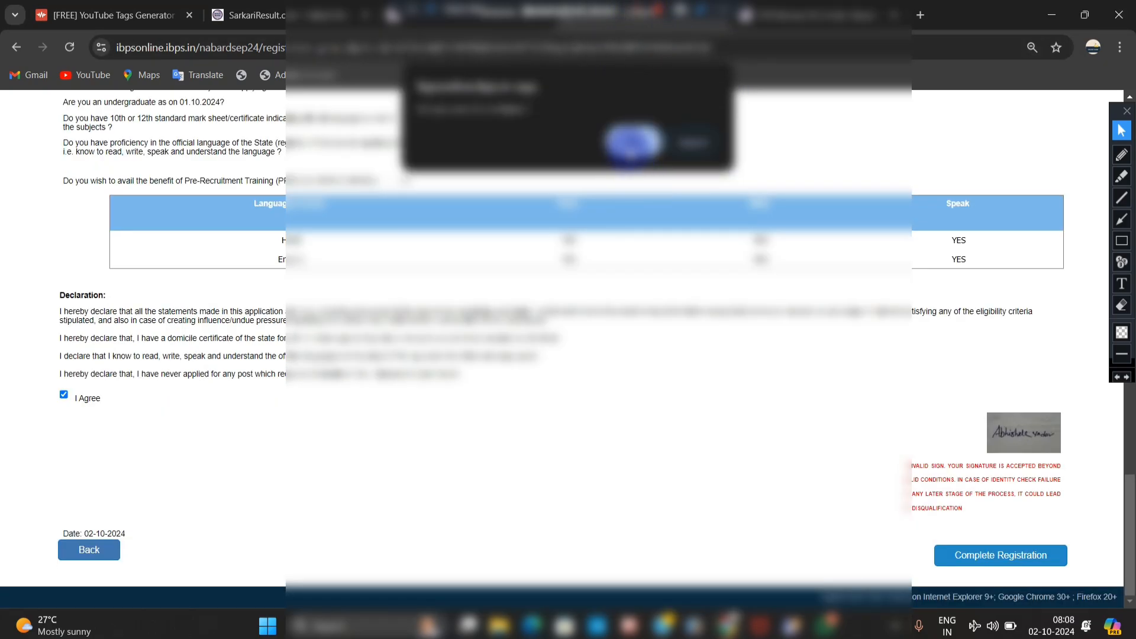
left_click(629, 145)
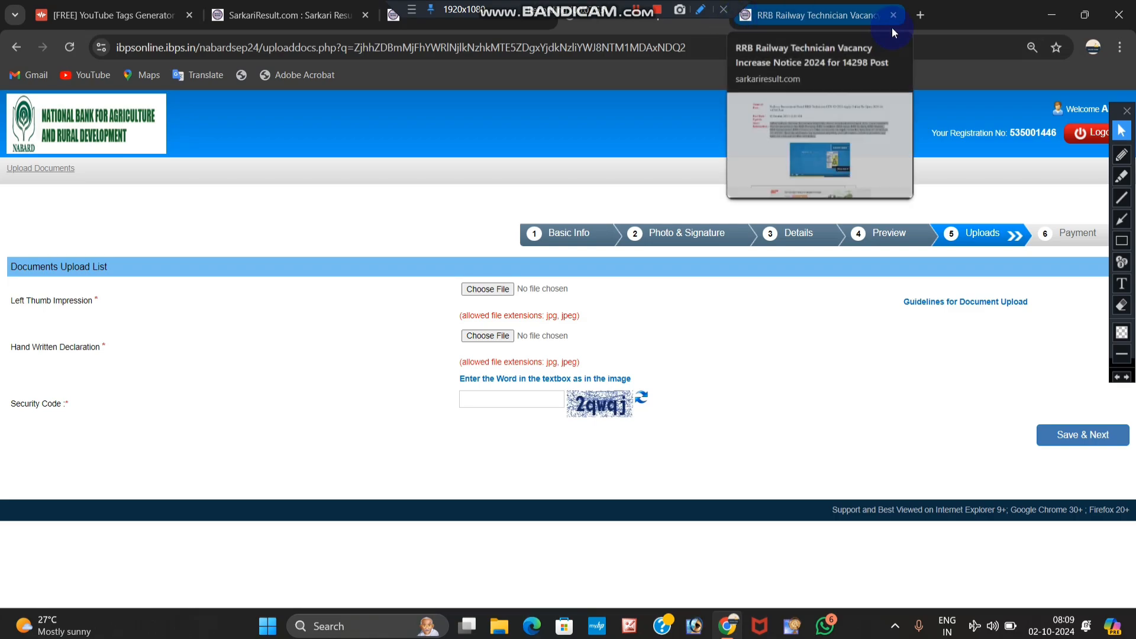
Step: In a new tab, read the Career Power handwritten declaration format, then return to the IBPS tab
left_click(920, 16)
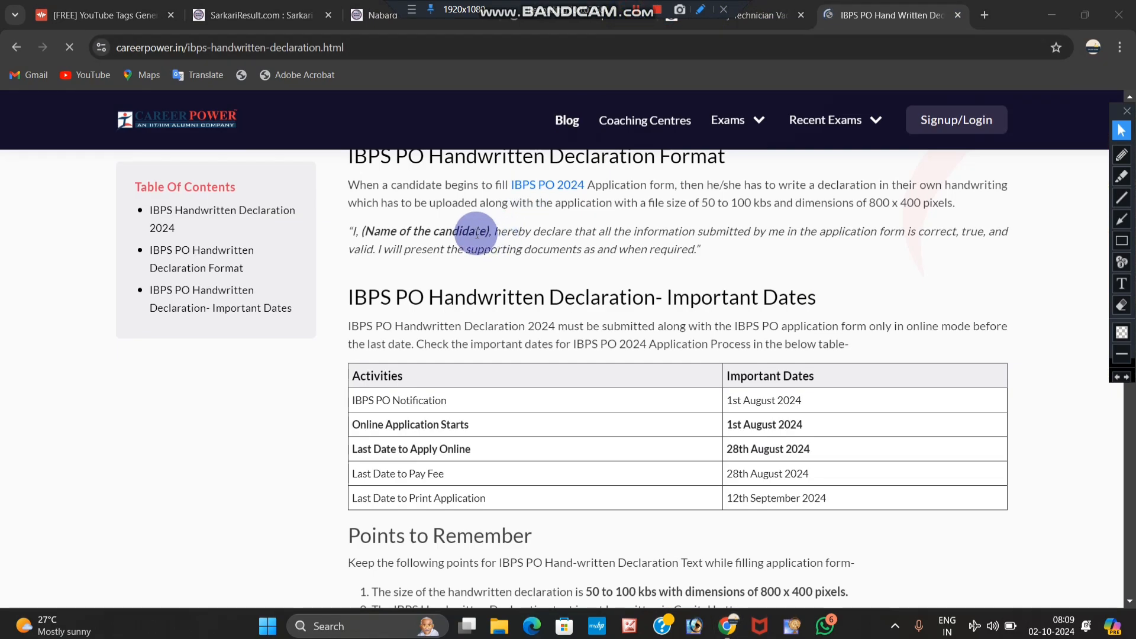
scroll(468, 229, "down", 1)
scroll(468, 229, "up", 1)
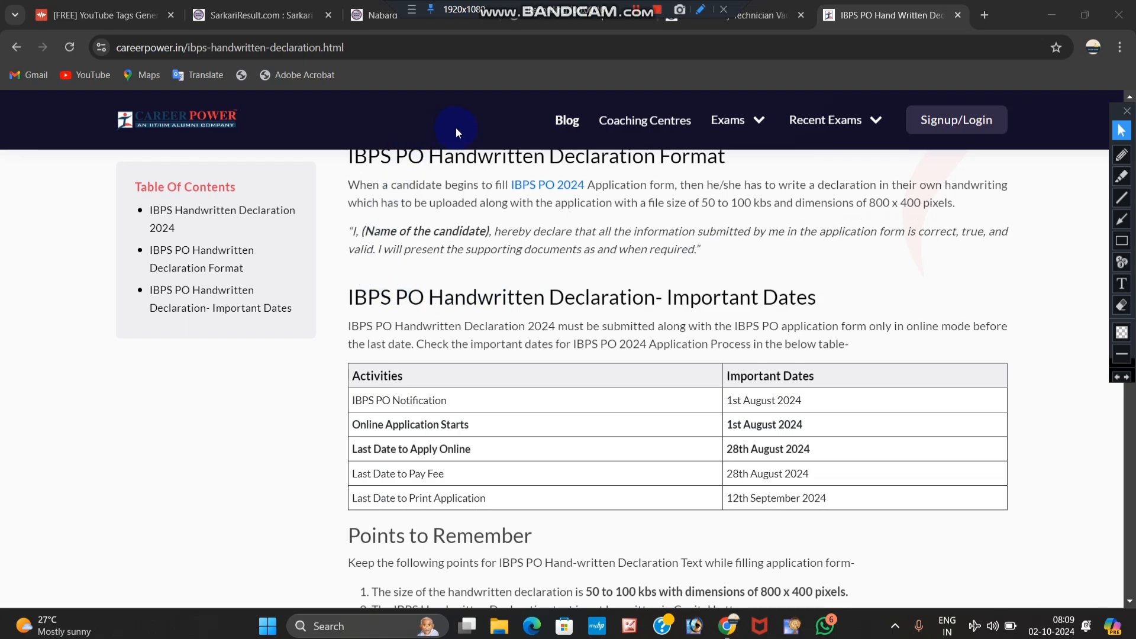
left_click(577, 26)
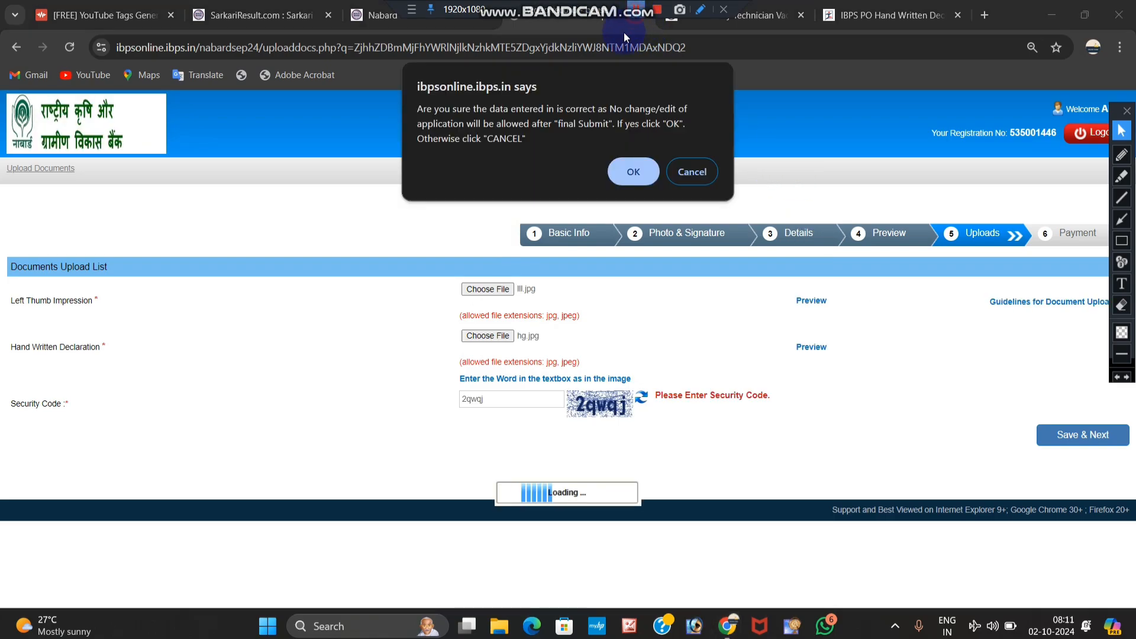
Step: Confirm final submission of the documents, enter the security code, and submit the ₹59.00 fee request
left_click(630, 171)
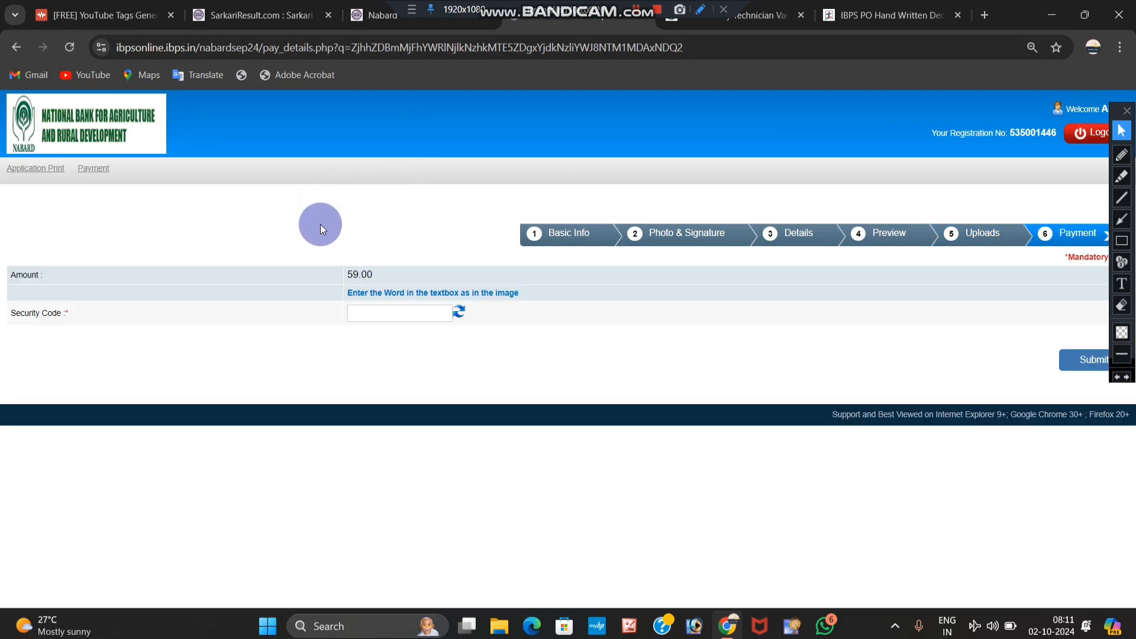
left_click(381, 311)
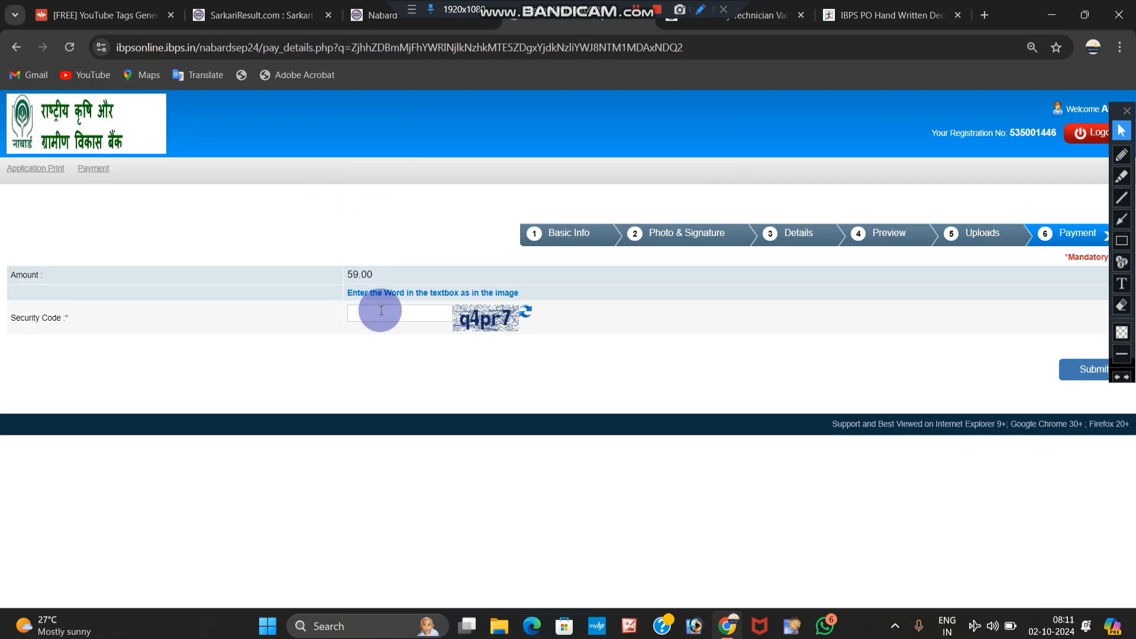
type("q4")
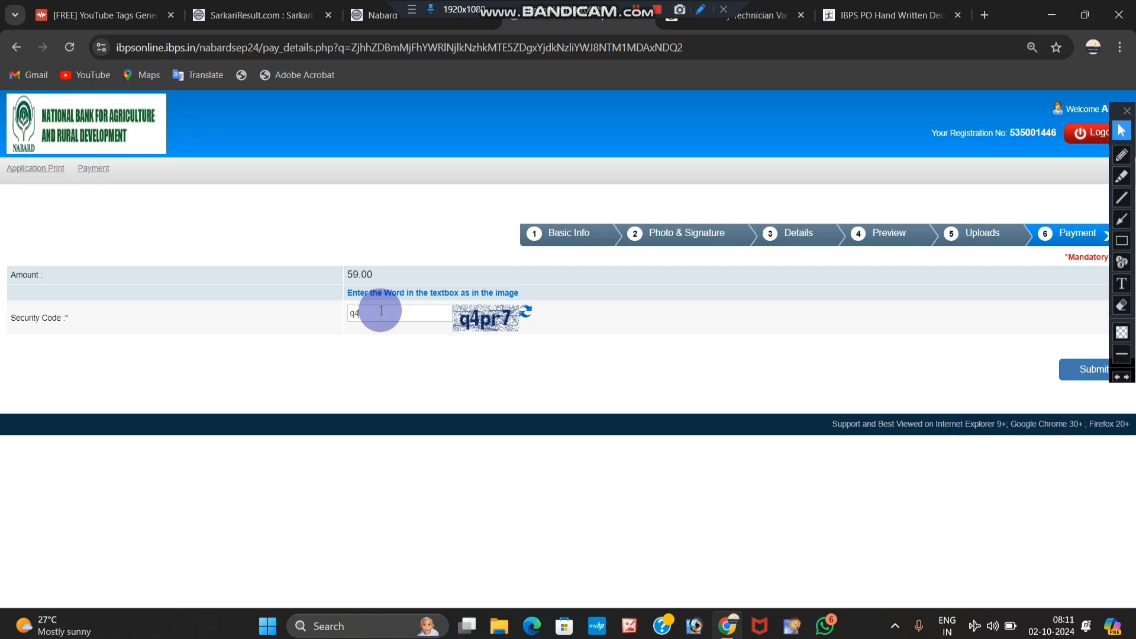
type("pr7")
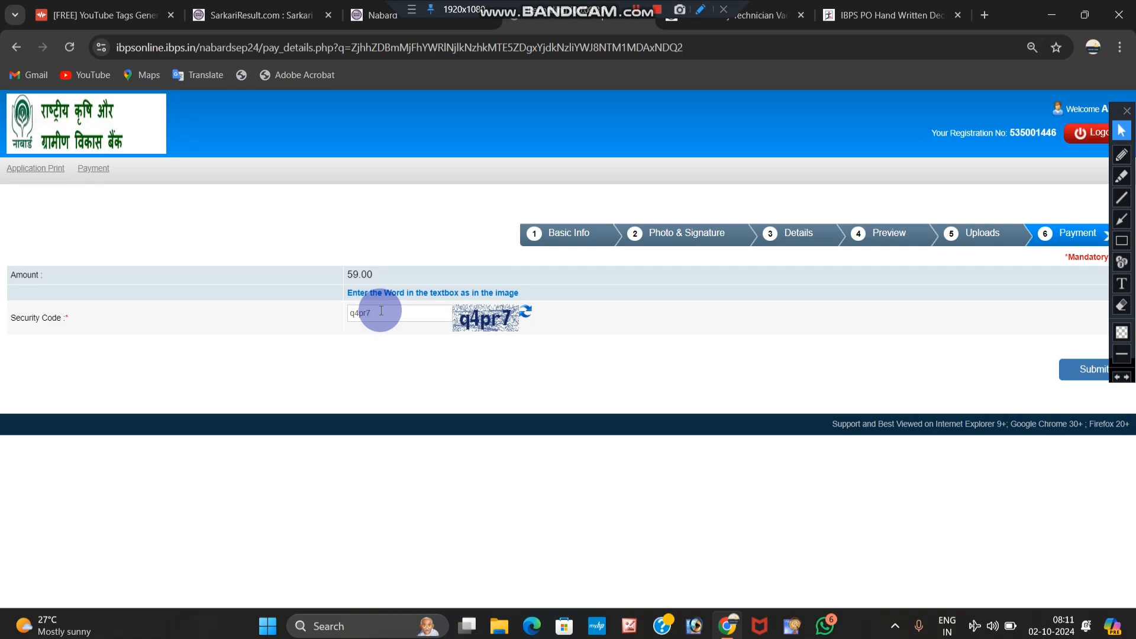
left_click(1071, 366)
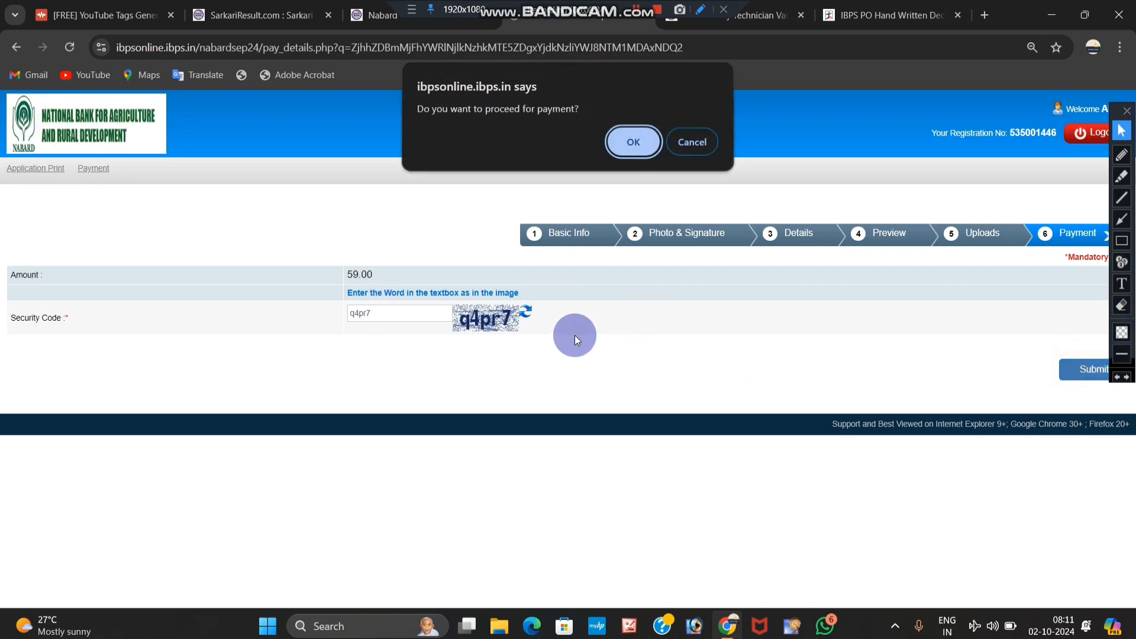
left_click(622, 136)
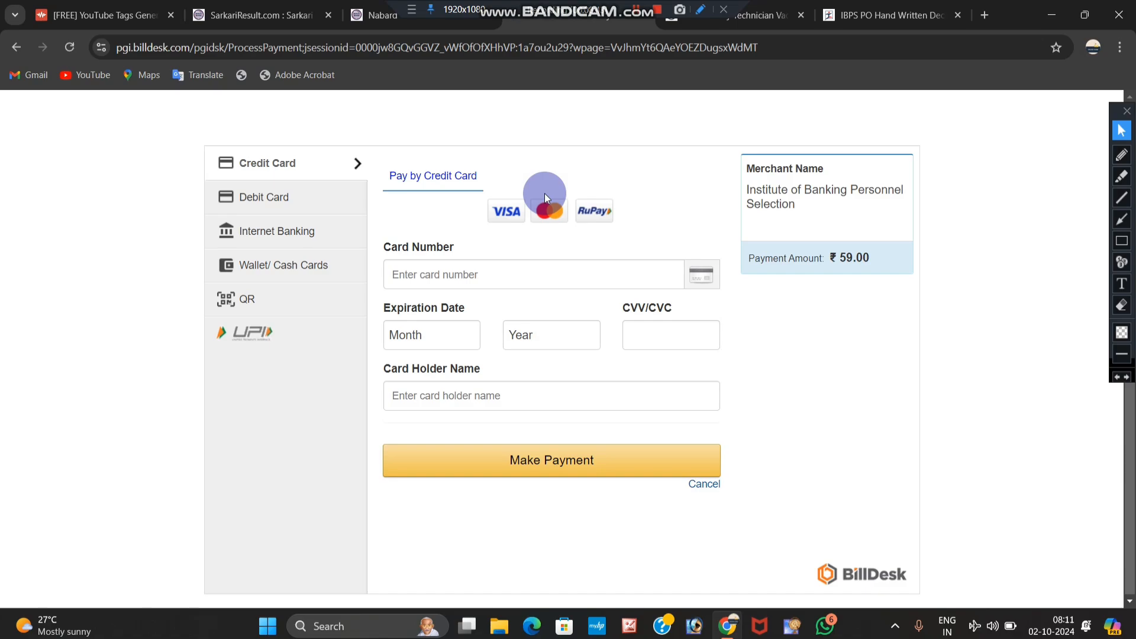
Step: Select BHIM UPI under QR payment, proceed with the ₹59.00 payment, and reveal the QR code
left_click(280, 290)
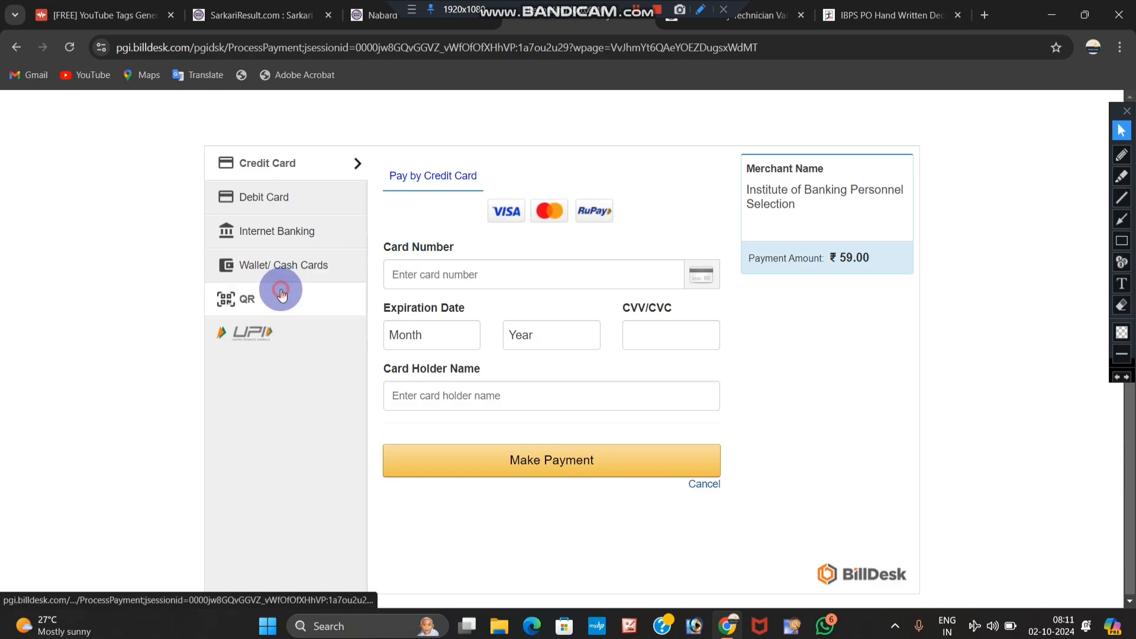
left_click(303, 230)
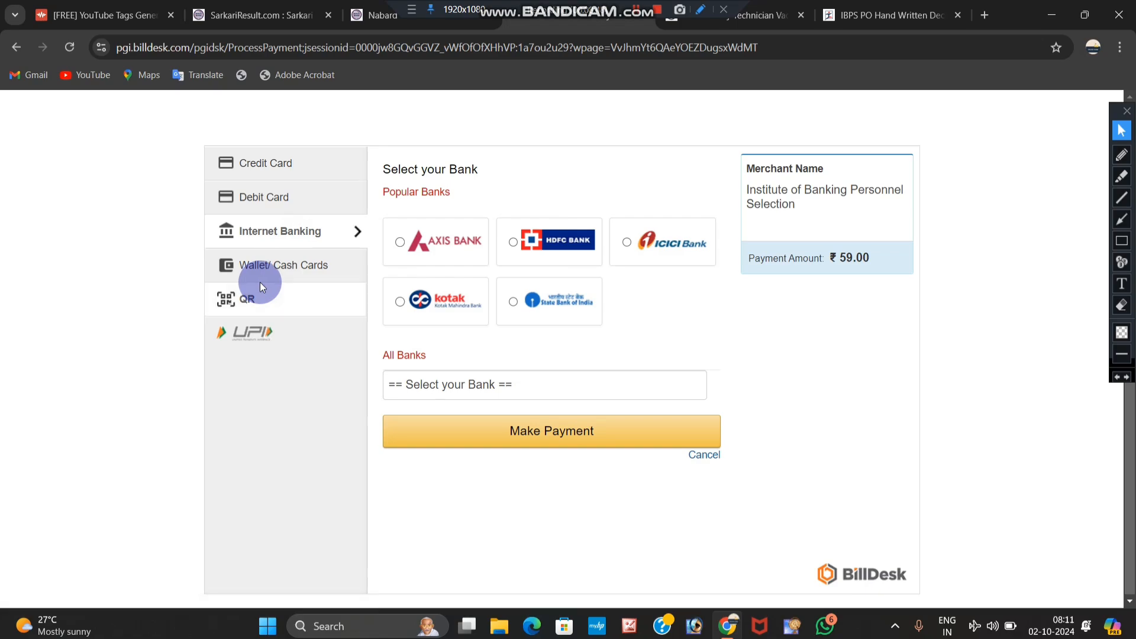
left_click(264, 306)
left_click(435, 251)
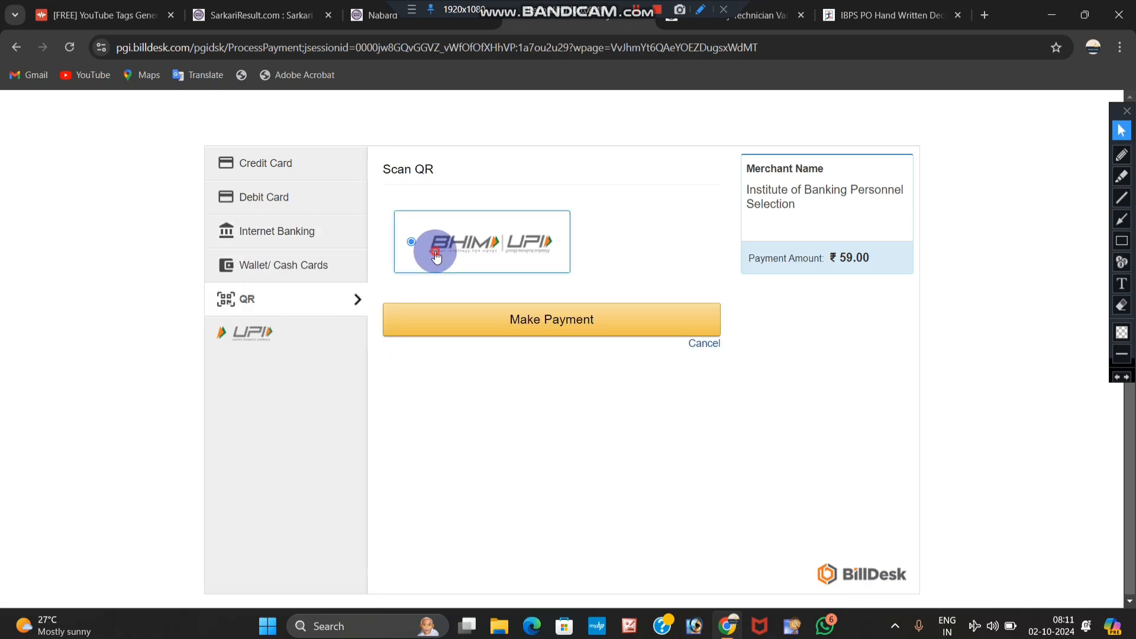
left_click(452, 311)
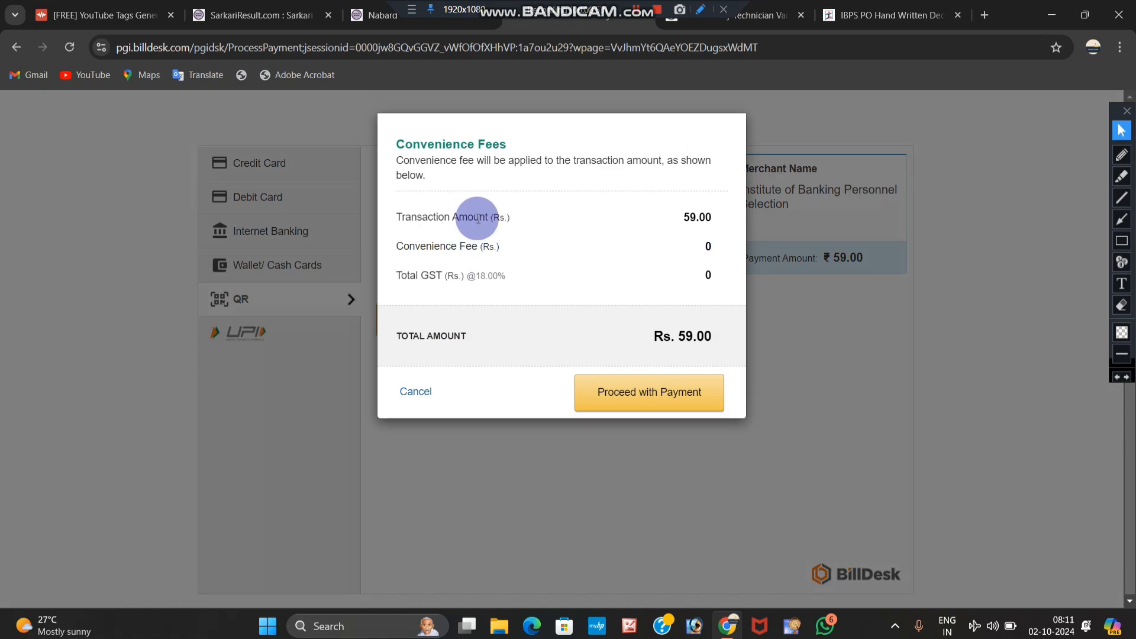
left_click(671, 384)
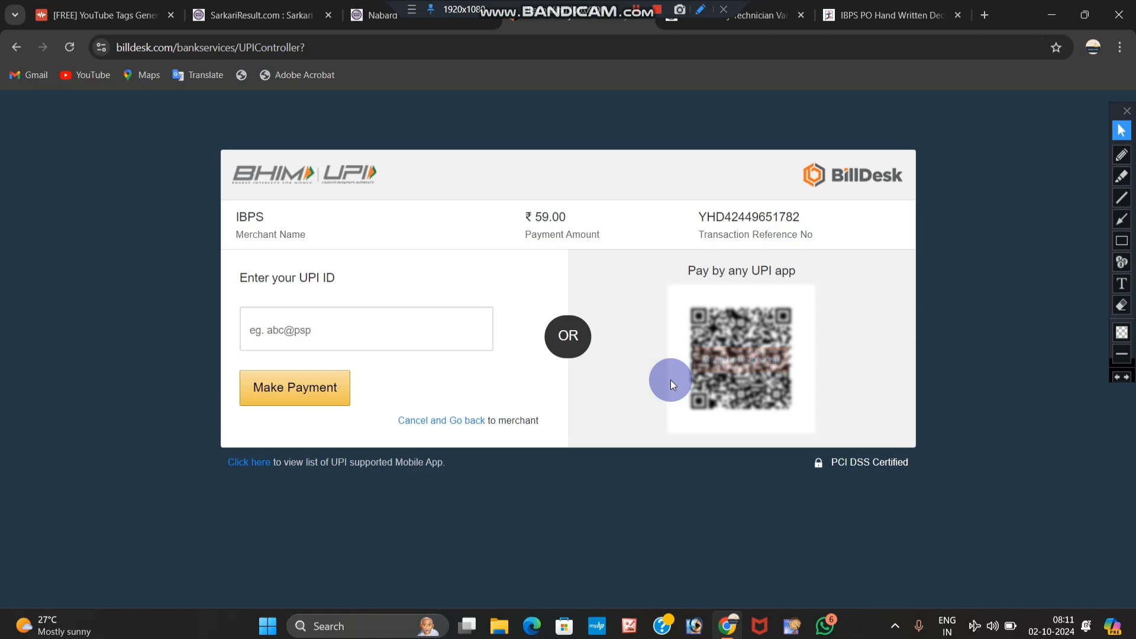
left_click(743, 368)
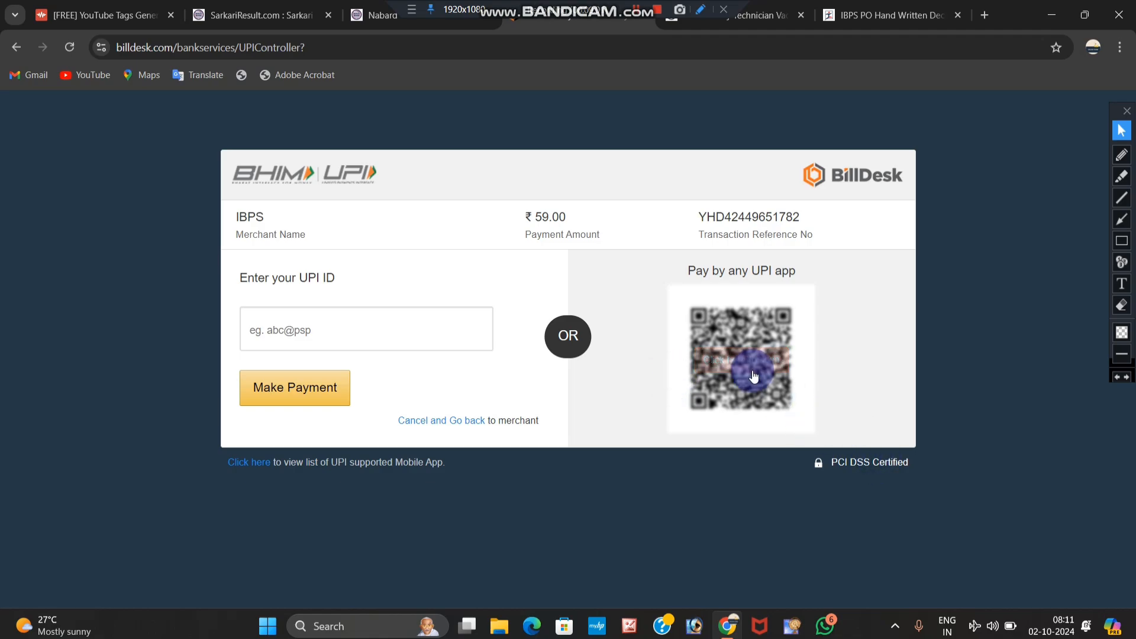